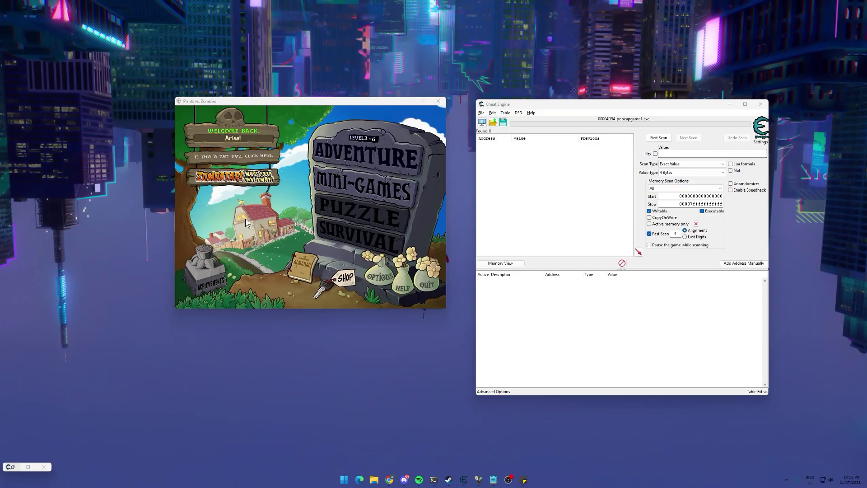
In Plants vs. Zombies, enter Adventure mode and restart Level 3-6 instead of continuing the saved game.
click(196, 104)
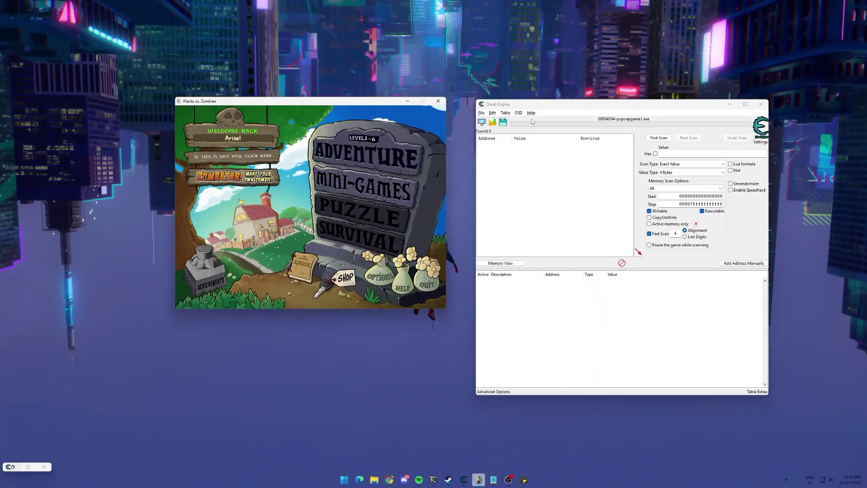
drag(532, 104, 518, 100)
click(382, 149)
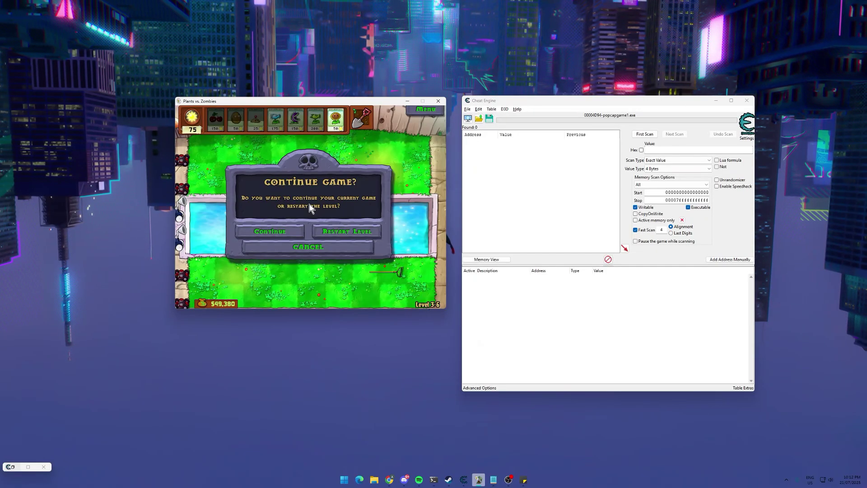
click(334, 231)
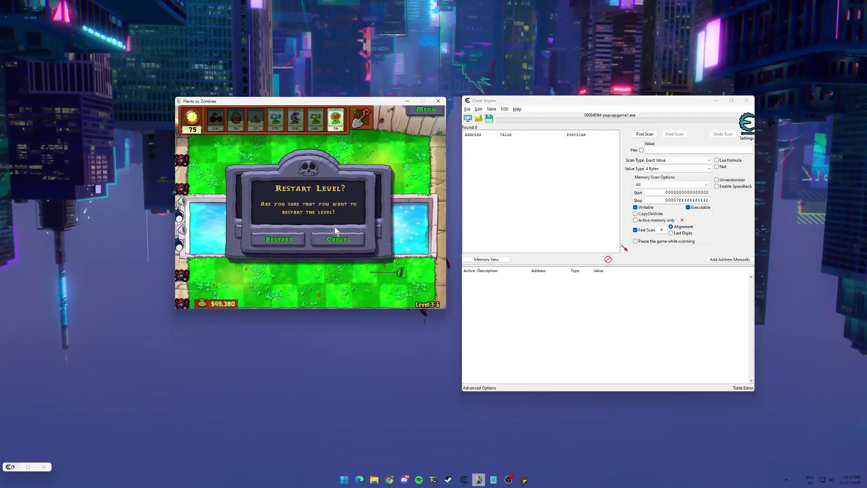
click(296, 237)
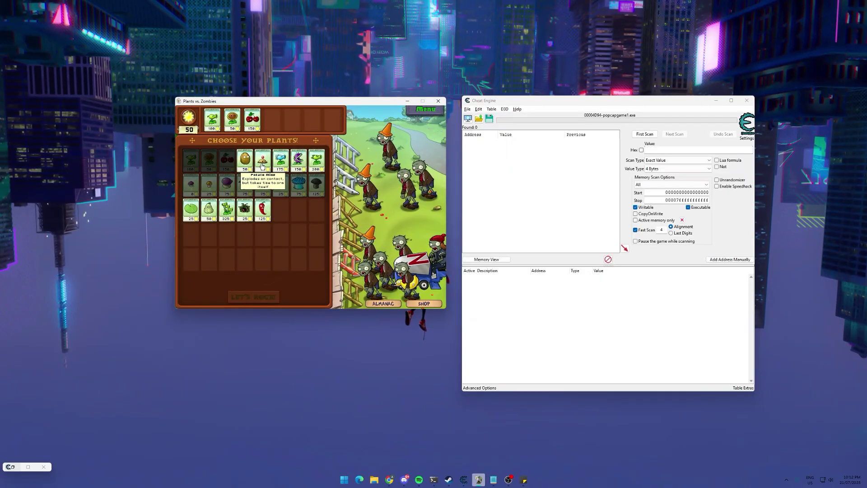
Add Wall-nut, Potato Mine, Snow Pea and Chomper to the plant selection and start the level without water plants.
click(245, 159)
click(262, 160)
click(280, 159)
click(298, 159)
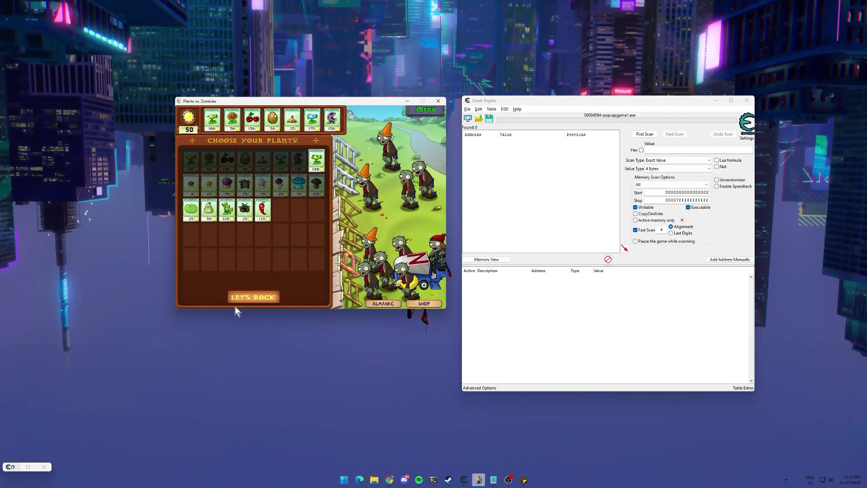
click(253, 297)
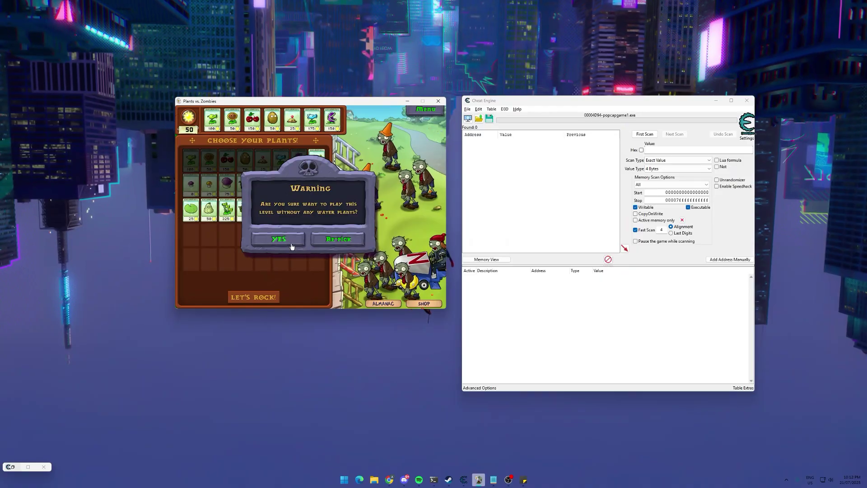
click(291, 246)
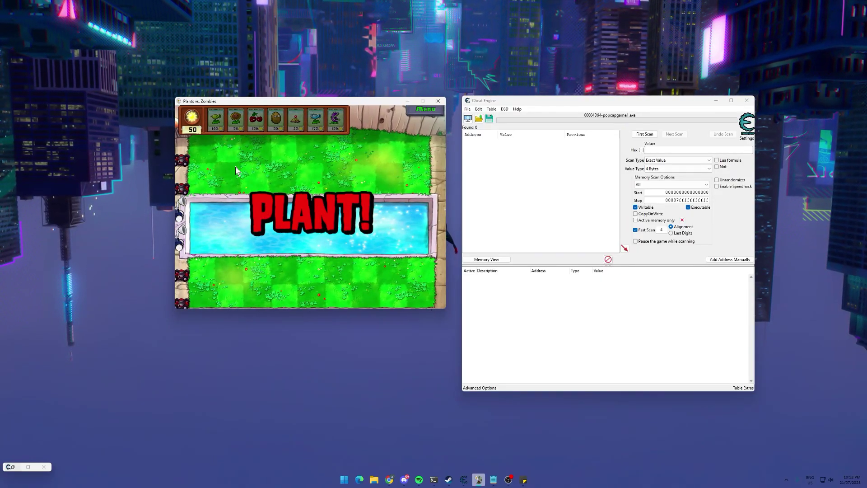
Switch to Cheat Engine, attach it to the Plants vs. Zombies process and run a first 4-byte exact-value scan for 50.
click(497, 186)
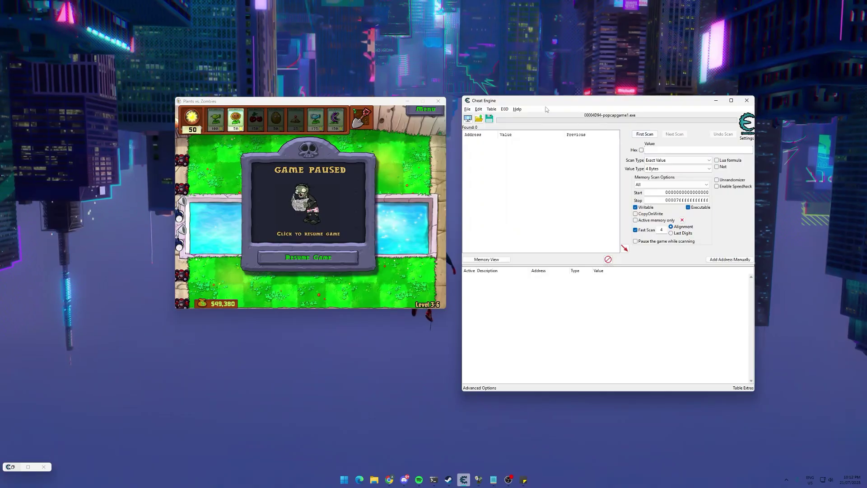
mouse_move(548, 102)
mouse_down()
mouse_move(531, 107)
mouse_move(569, 105)
mouse_move(549, 105)
mouse_up()
click(470, 120)
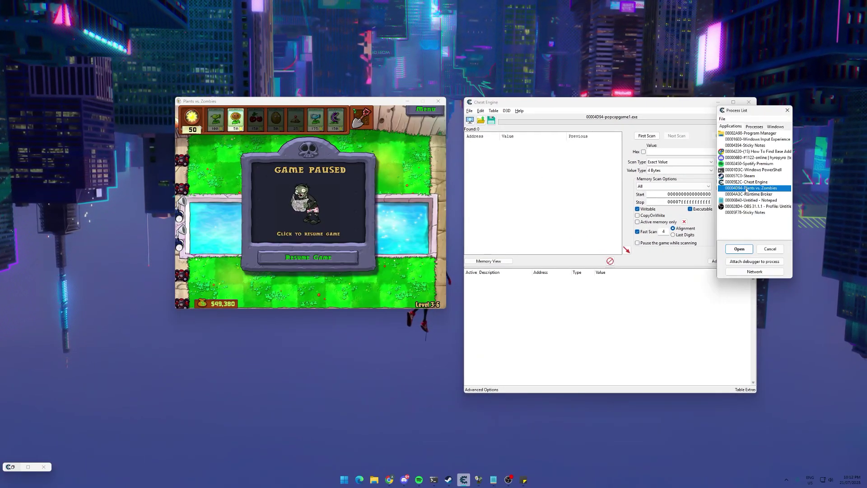
click(743, 253)
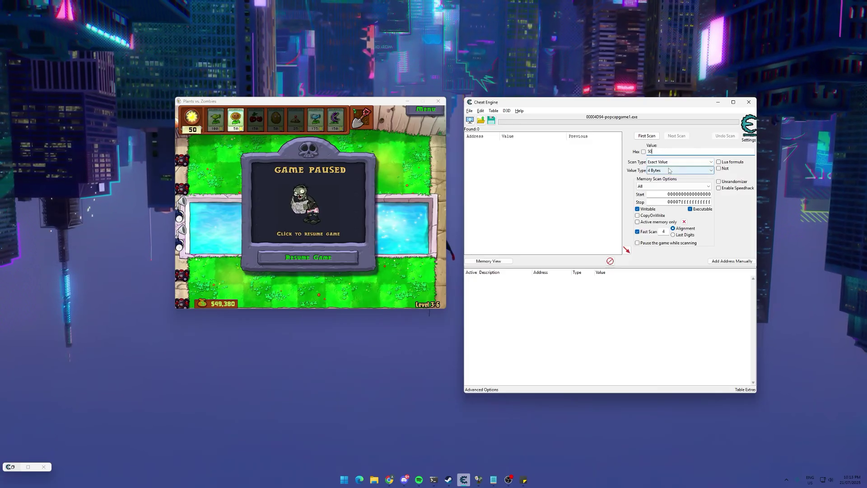
click(644, 137)
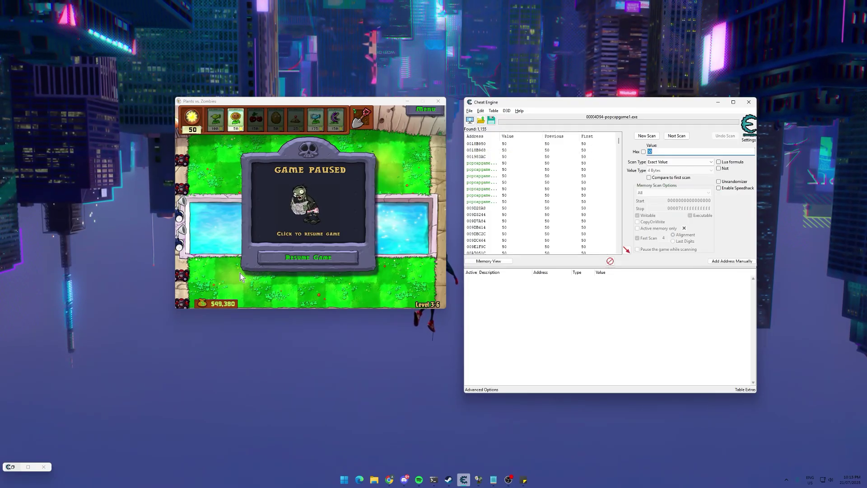
Resume Plants vs. Zombies and plant a Sunflower in the first tile of the top lawn row.
click(283, 264)
click(235, 119)
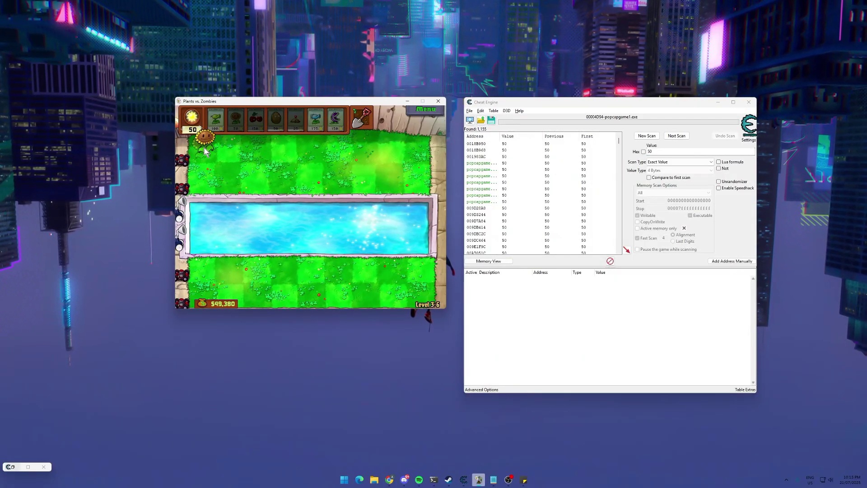
click(205, 151)
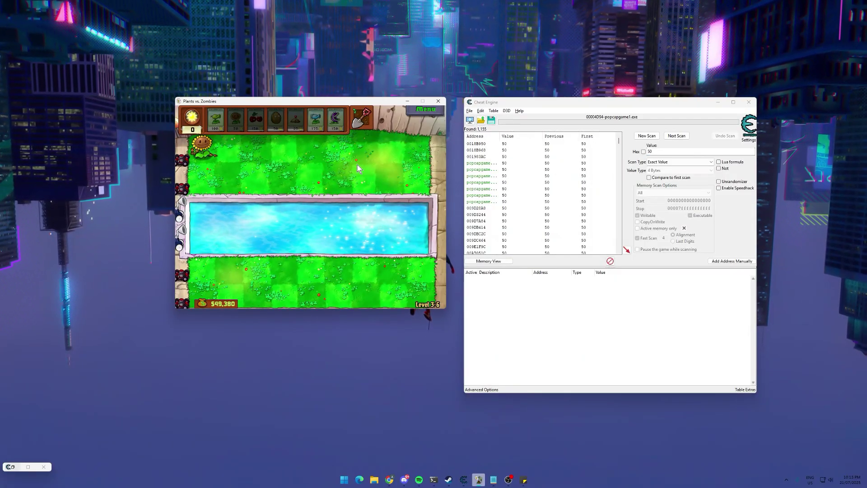
In Cheat Engine, run a next scan for 0 and add the matching address to the address list.
click(546, 110)
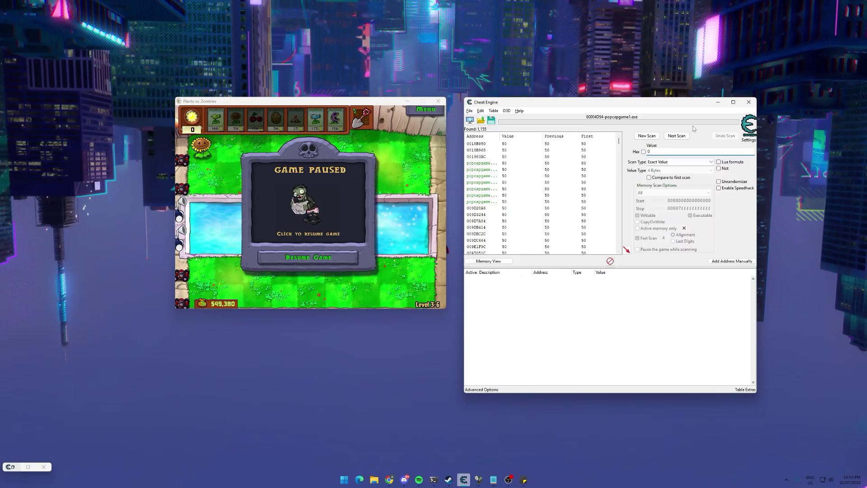
click(669, 135)
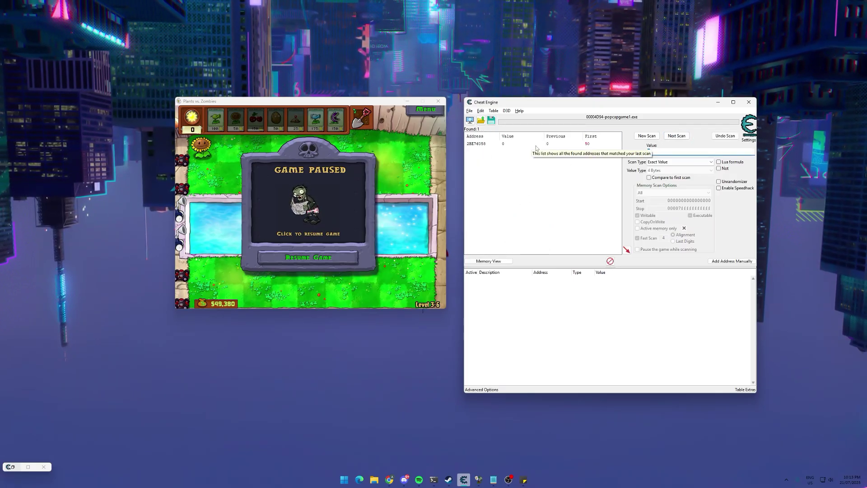
double_click(514, 144)
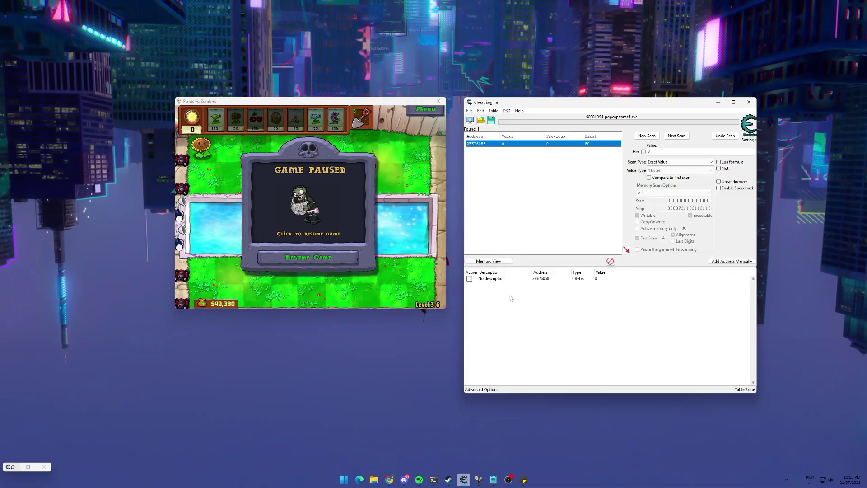
click(182, 174)
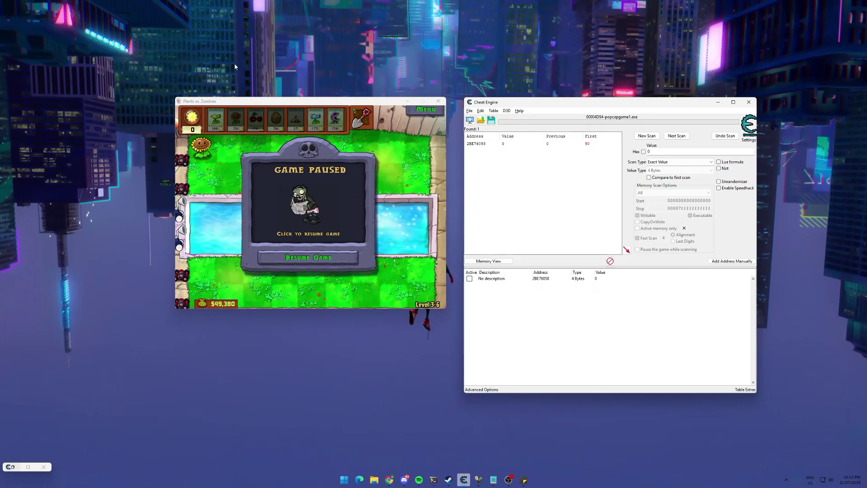
Change the saved sun address's value to 100.
double_click(597, 279)
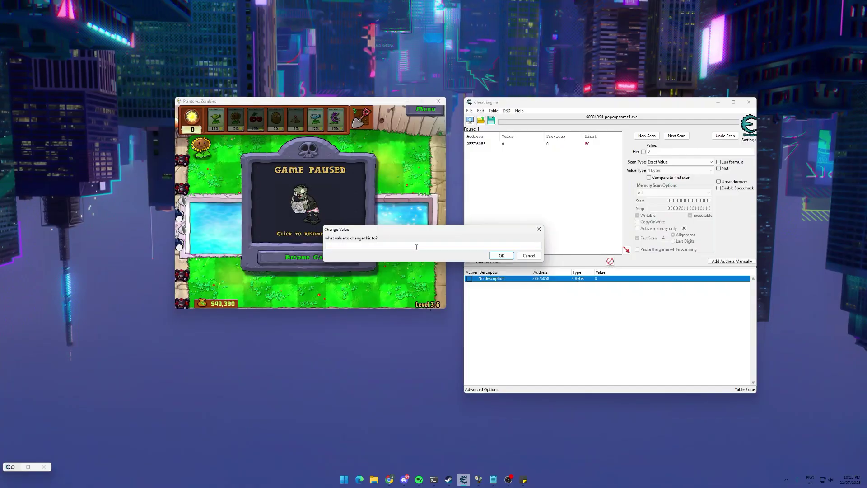
text(1000)
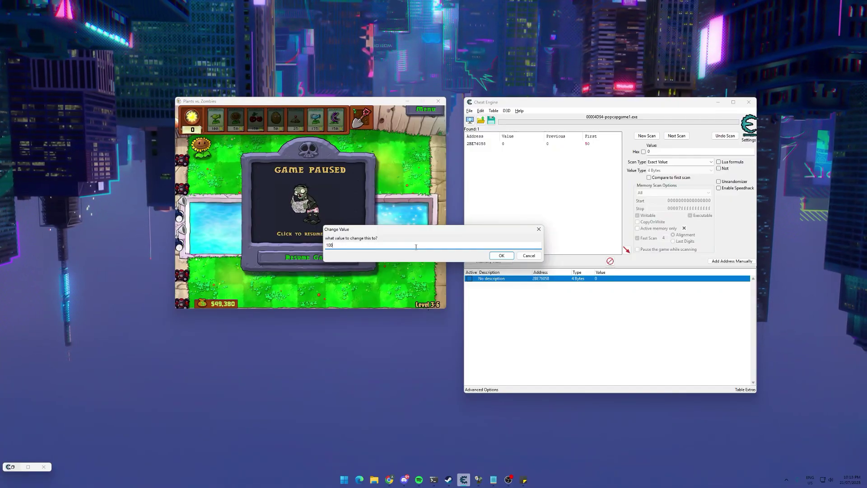
key(Return)
Resume Plants vs. Zombies and plant a Peashooter in the second tile of the second lawn row.
click(312, 257)
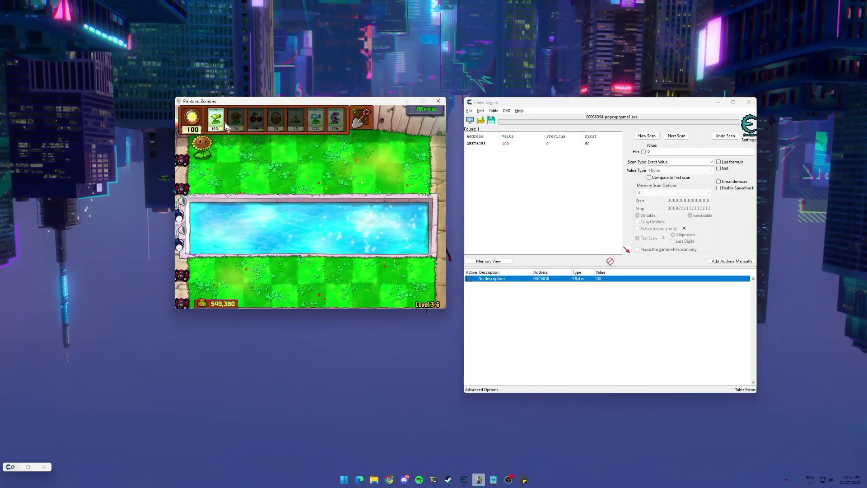
click(225, 125)
click(230, 174)
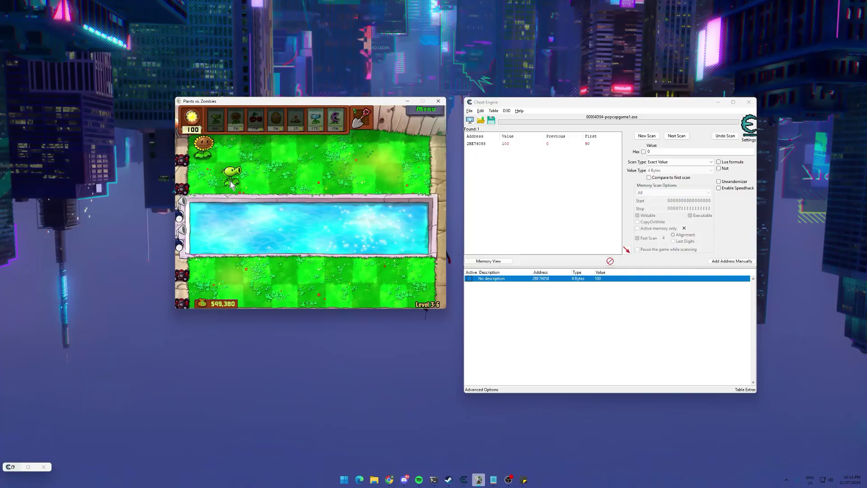
In Cheat Engine, set the saved sun address's value to 9999.
click(590, 279)
double_click(596, 279)
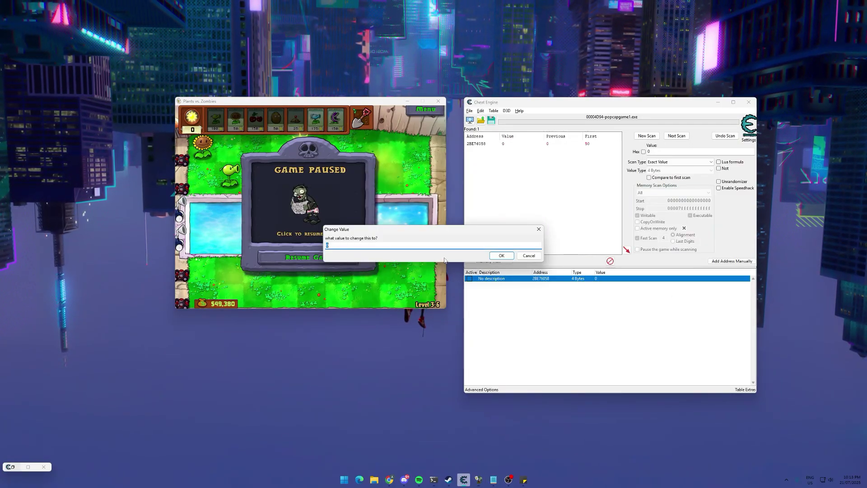
text(9999)
key(Return)
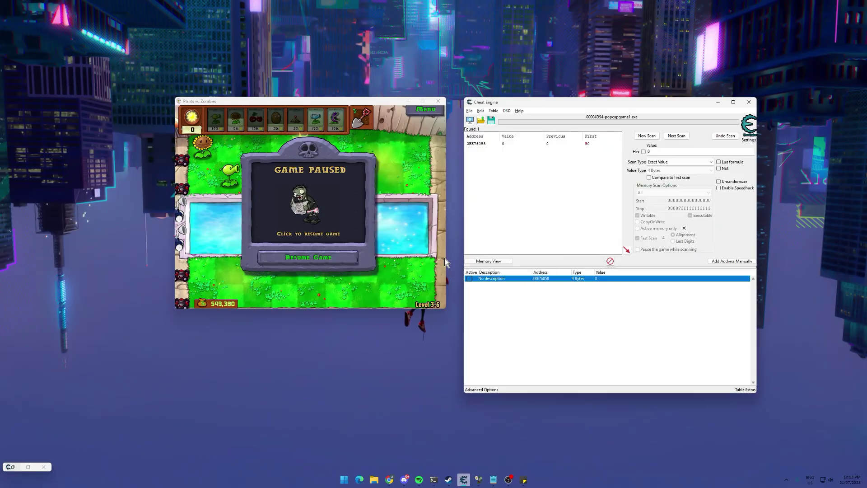
Resume Plants vs. Zombies and plant a Snow Pea beside the Peashooter in the second lawn row.
click(444, 259)
click(315, 120)
click(256, 174)
click(302, 162)
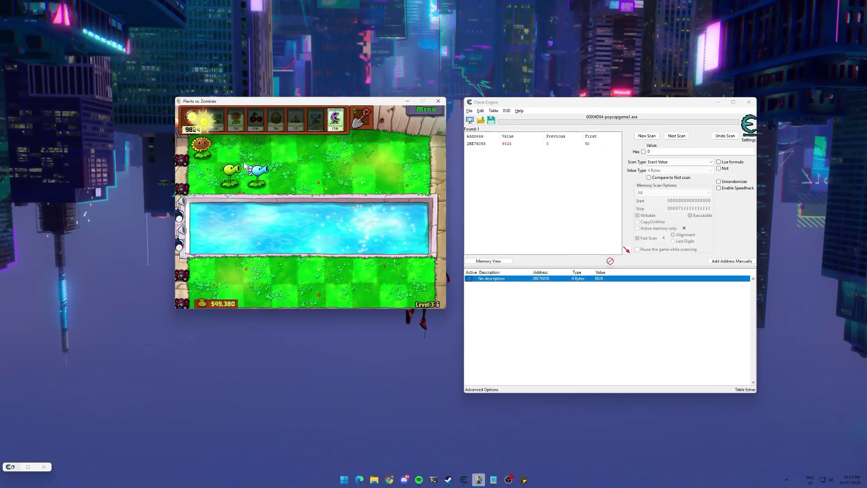
Plant a Sunflower at the start of the second lawn row and a Peashooter beside the top-row Sunflower.
click(235, 119)
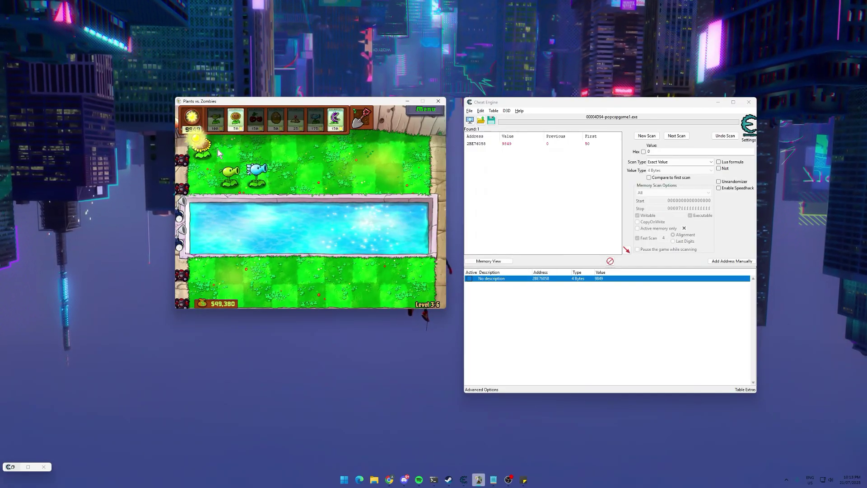
click(203, 174)
click(348, 140)
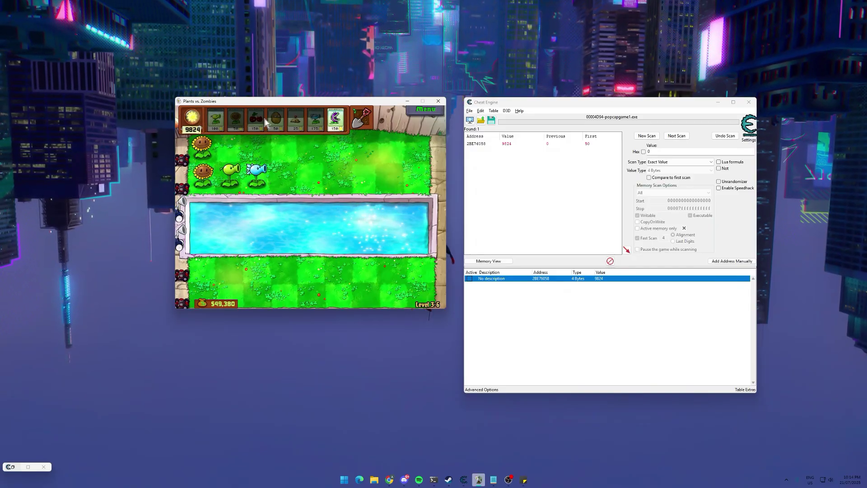
click(219, 125)
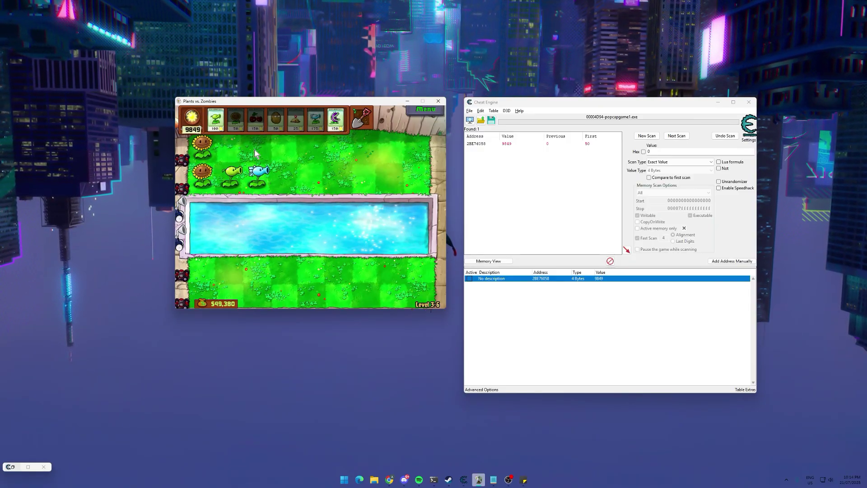
click(231, 146)
Restart the current level from within the game and confirm the restart.
click(425, 112)
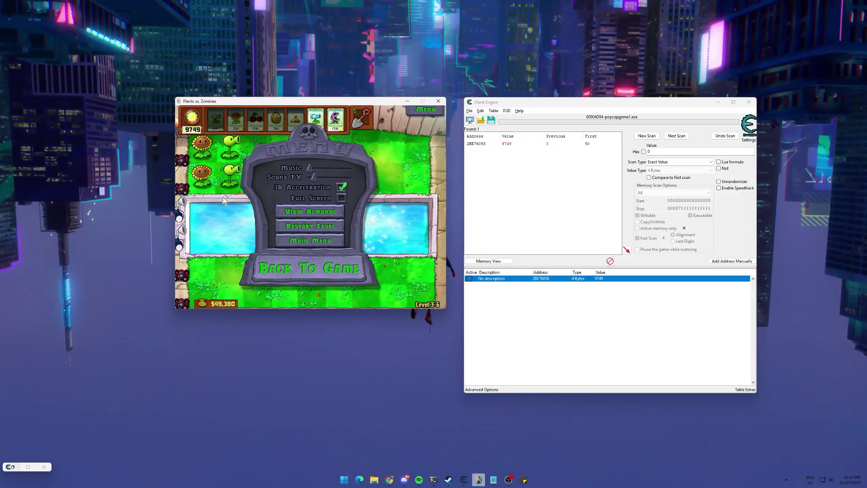
click(292, 227)
click(279, 240)
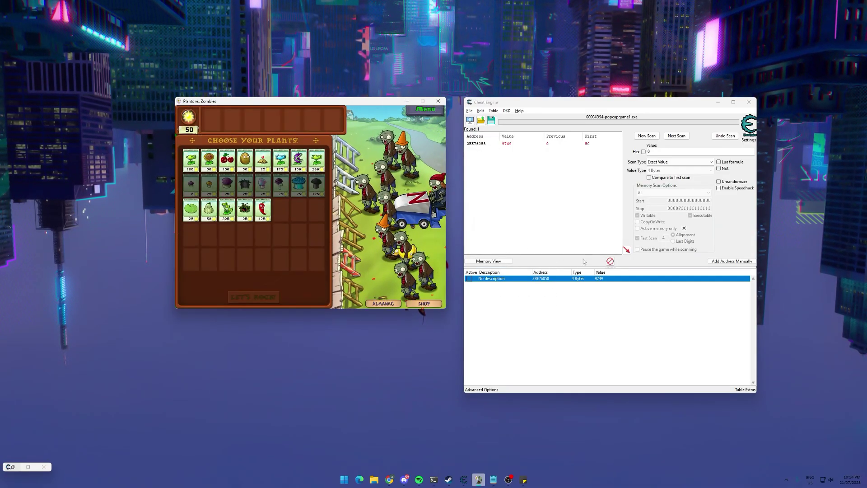
Choose Peashooter, Sunflower, Cherry Bomb, Wall-nut, Potato Mine, Chomper and Repeater, and start the level without water plants.
click(192, 159)
click(209, 159)
click(227, 159)
click(244, 159)
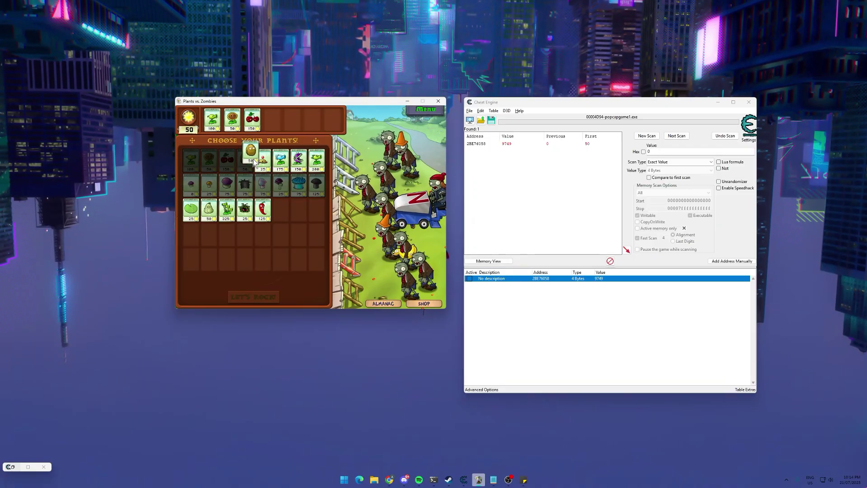
click(262, 159)
click(299, 159)
click(316, 159)
click(253, 297)
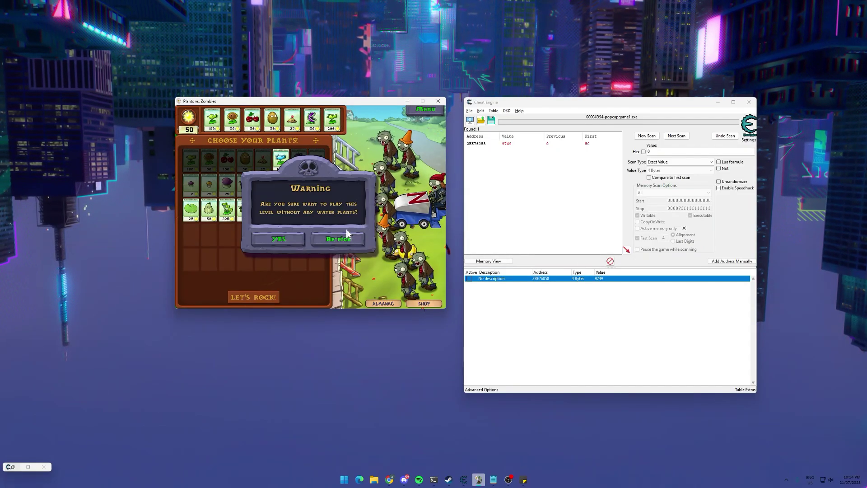
click(280, 237)
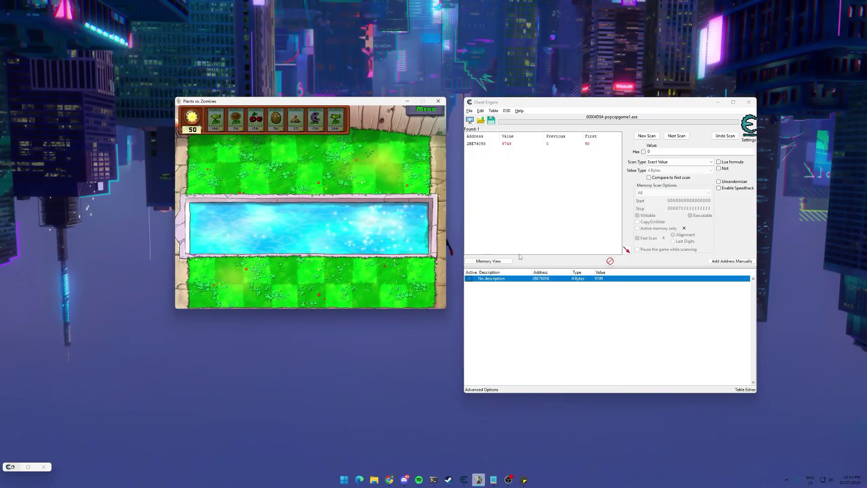
Test the saved sun address from before the restart by setting its value to 100 and to 1000.
click(603, 316)
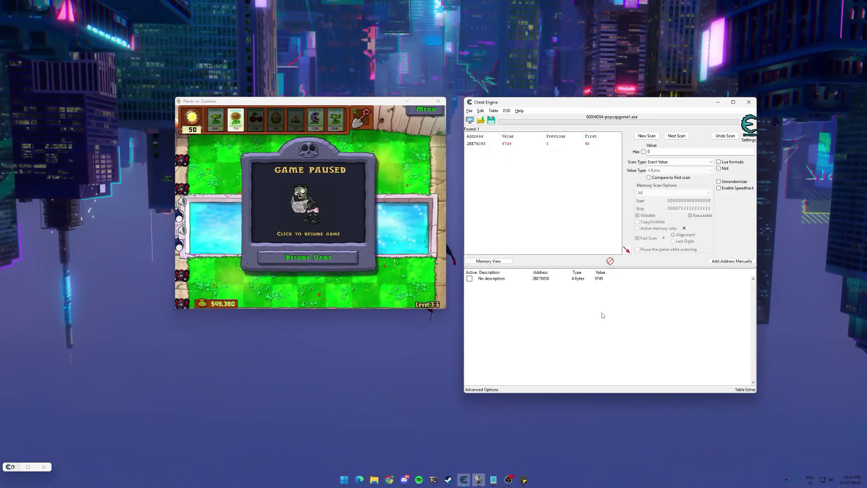
double_click(595, 279)
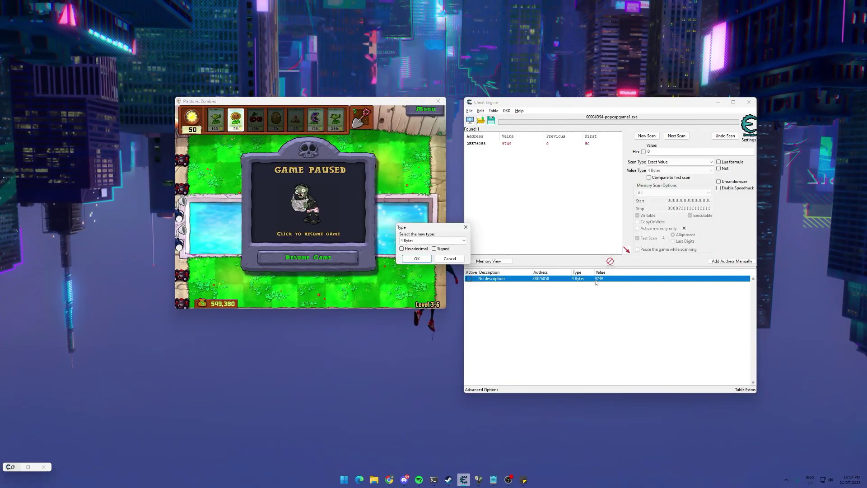
click(466, 229)
double_click(601, 279)
key(BackSpace)
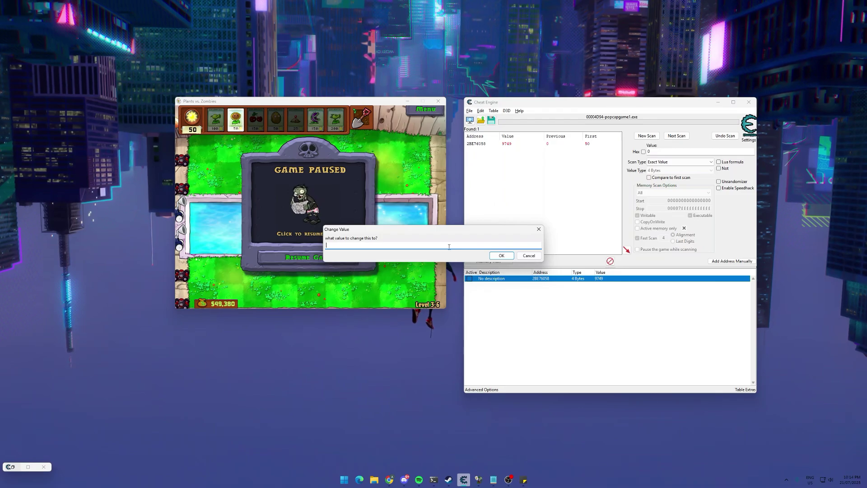
text(100)
key(Return)
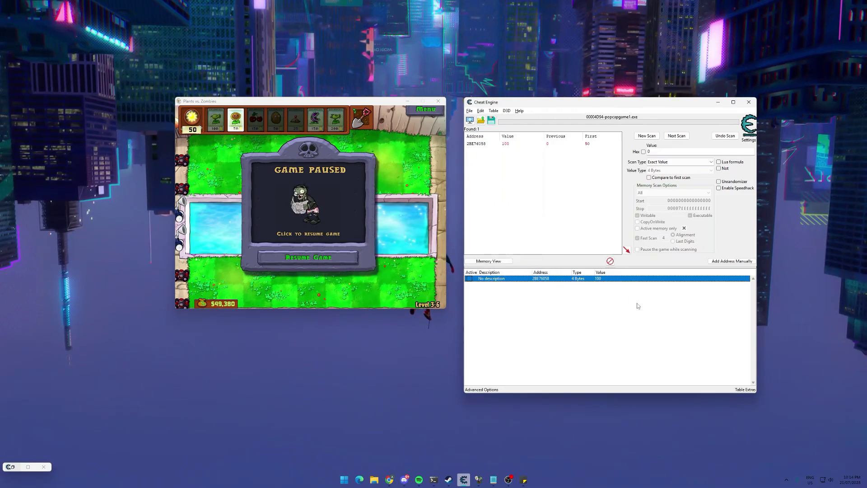
double_click(600, 280)
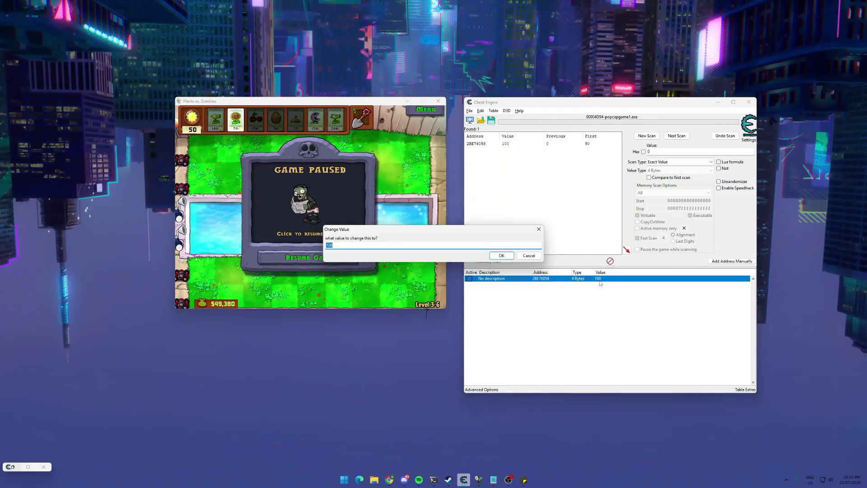
text(1000)
key(Return)
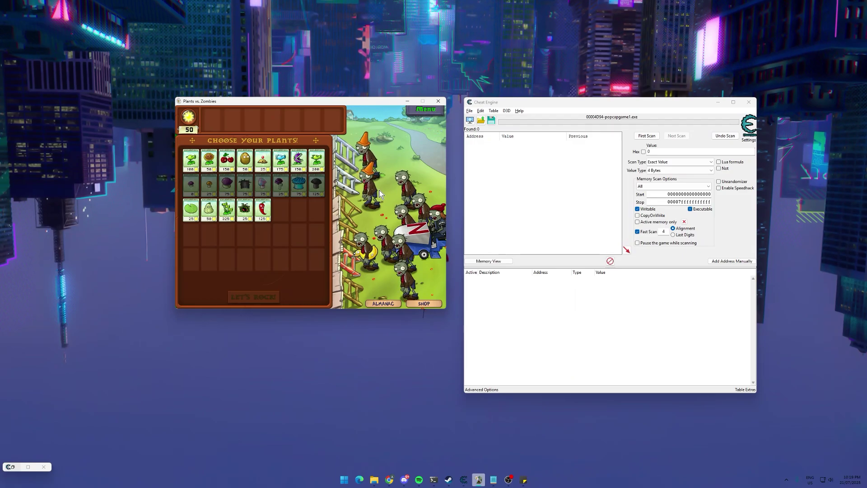
Choose Peashooter, Sunflower, Cherry Bomb, Wall-nut, Potato Mine, Snow Pea and Repeater, and start the level without water plants.
click(192, 161)
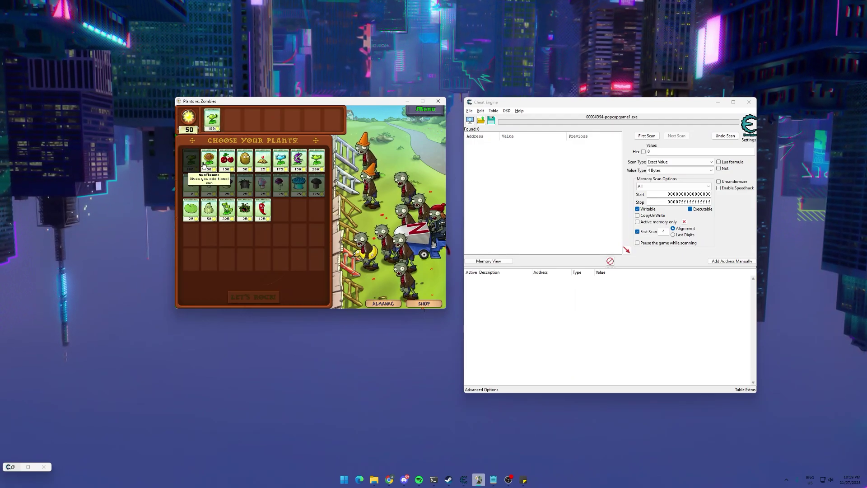
click(209, 160)
click(227, 161)
click(245, 160)
click(263, 161)
click(280, 160)
click(317, 160)
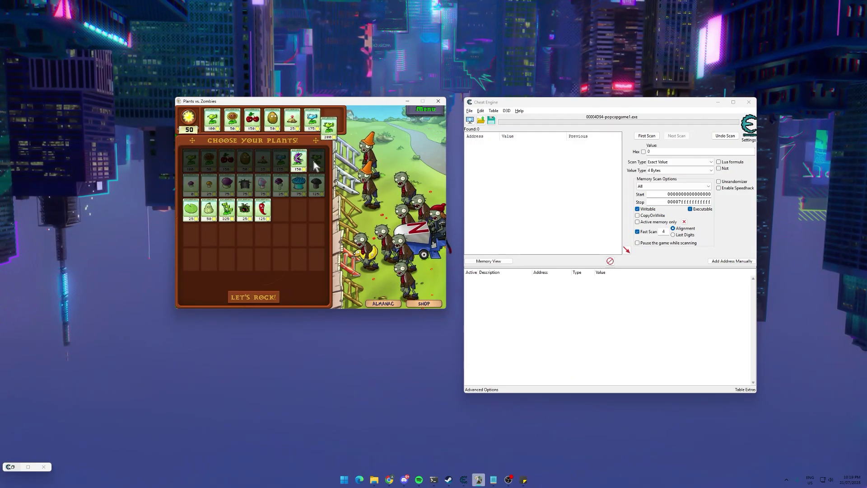
click(254, 298)
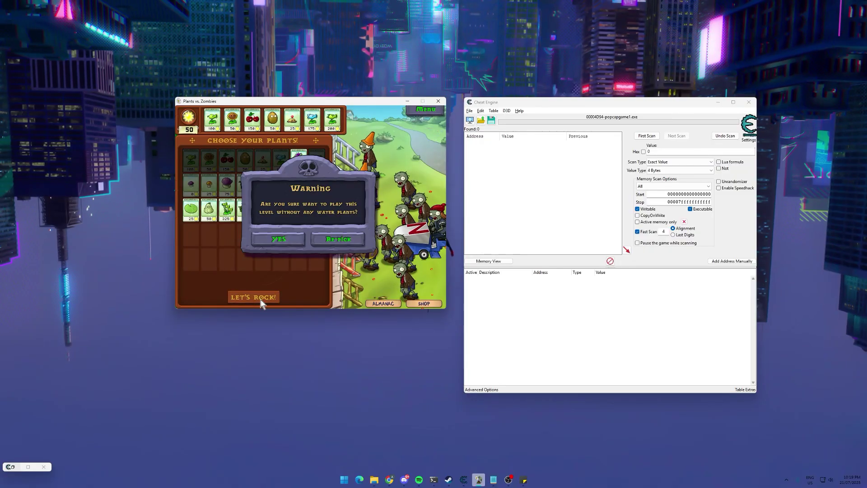
click(289, 246)
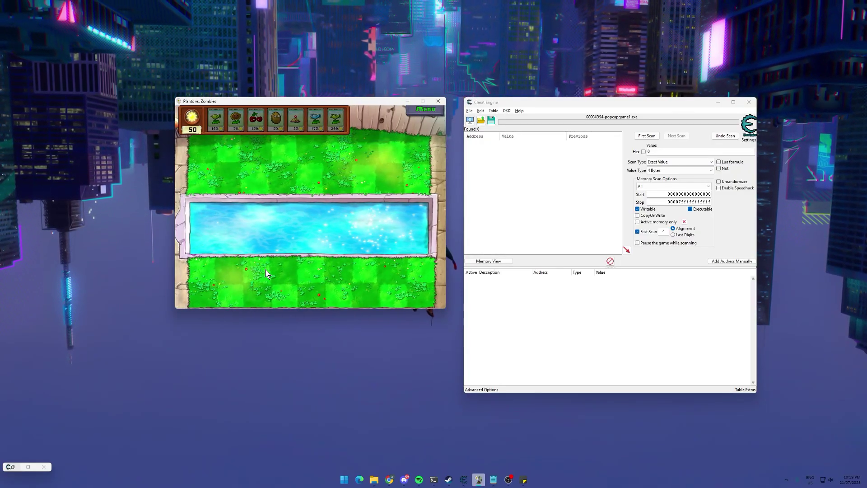
Run a first scan for the value 50, and plant a Sunflower at the start of the top lawn row.
click(667, 150)
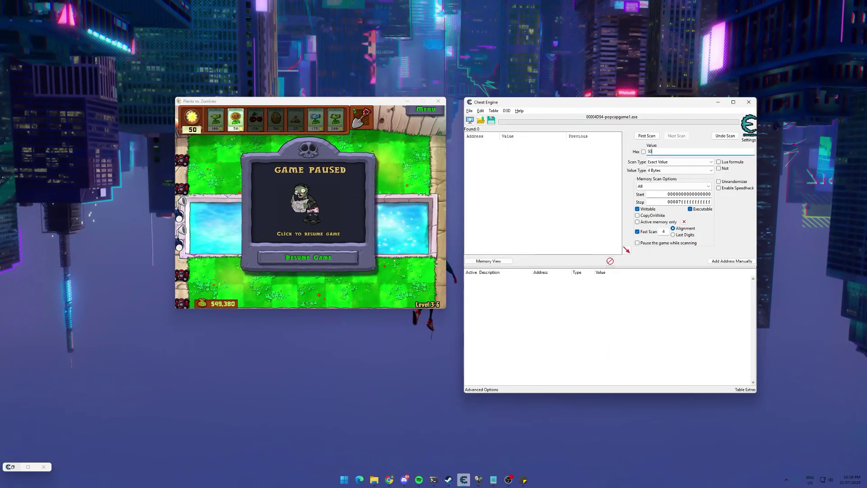
click(646, 137)
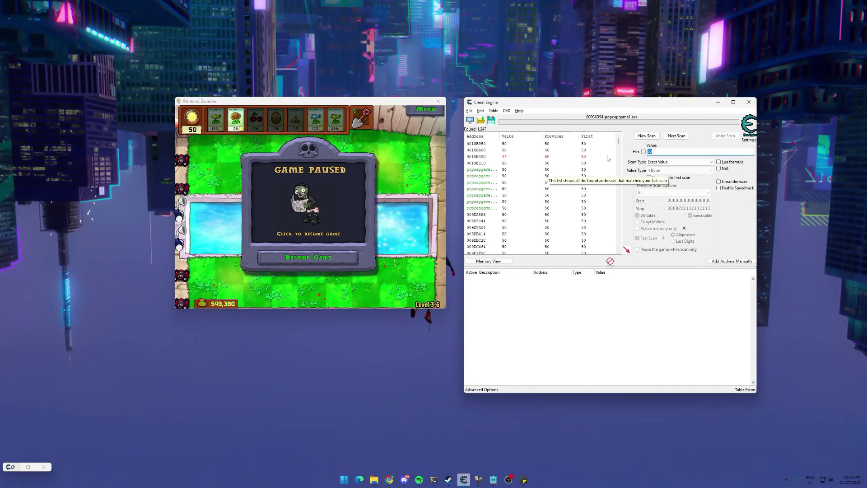
click(282, 254)
click(235, 119)
click(204, 149)
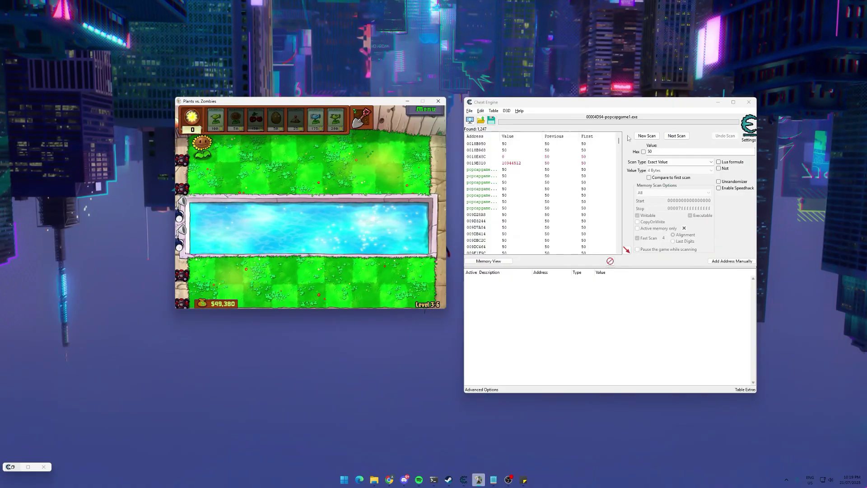
Narrow the scan to 0 and, after more sun is collected, to 25, and add the remaining address to the address list.
click(666, 150)
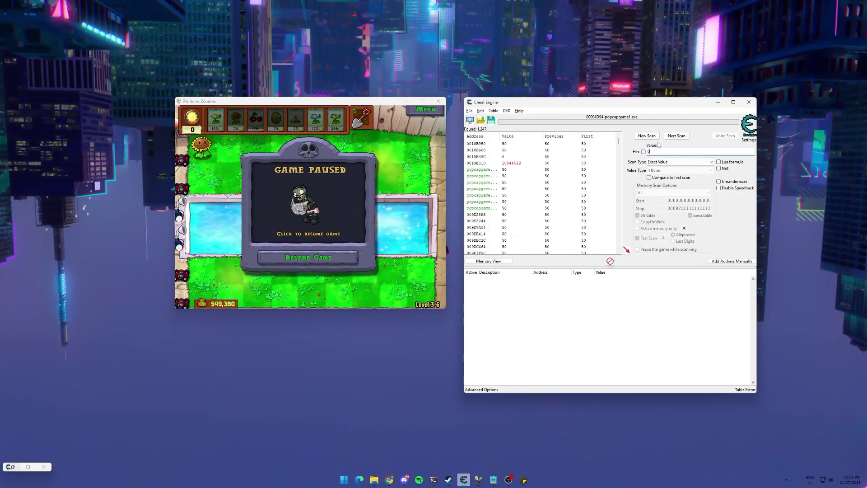
click(677, 136)
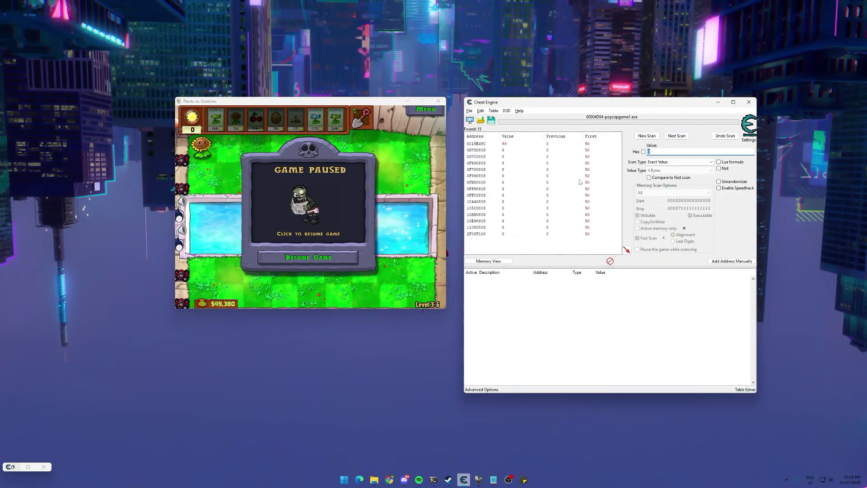
click(274, 252)
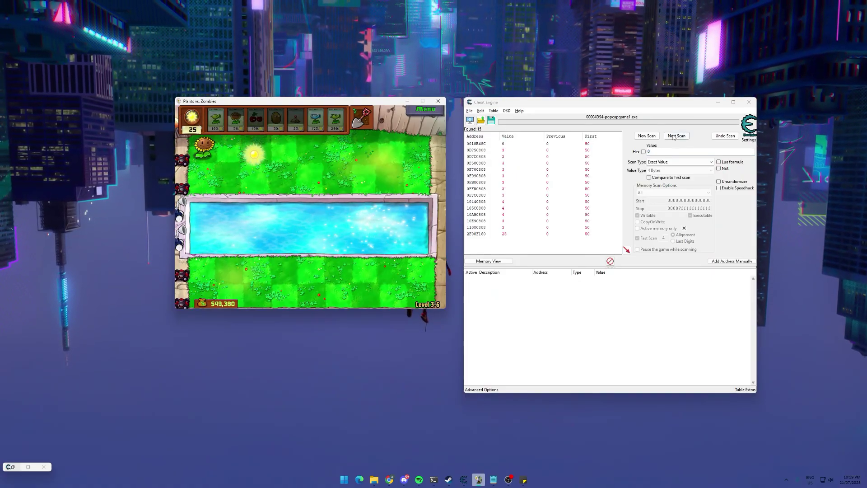
click(670, 150)
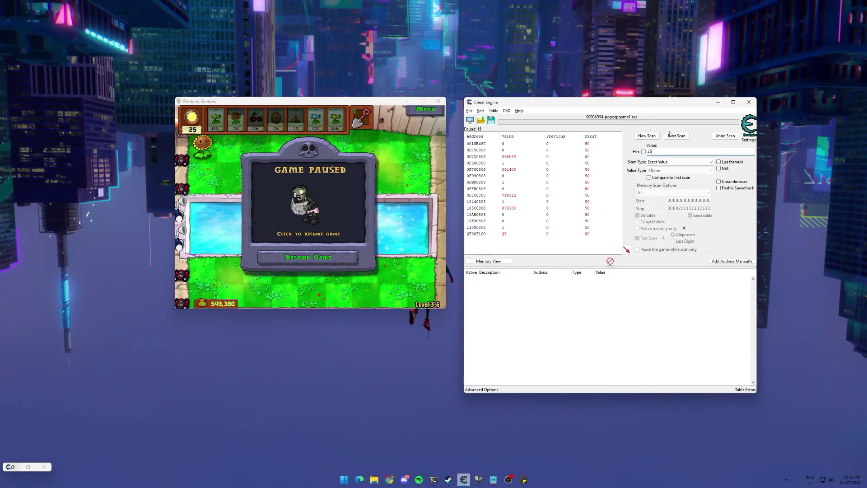
key(Return)
double_click(478, 145)
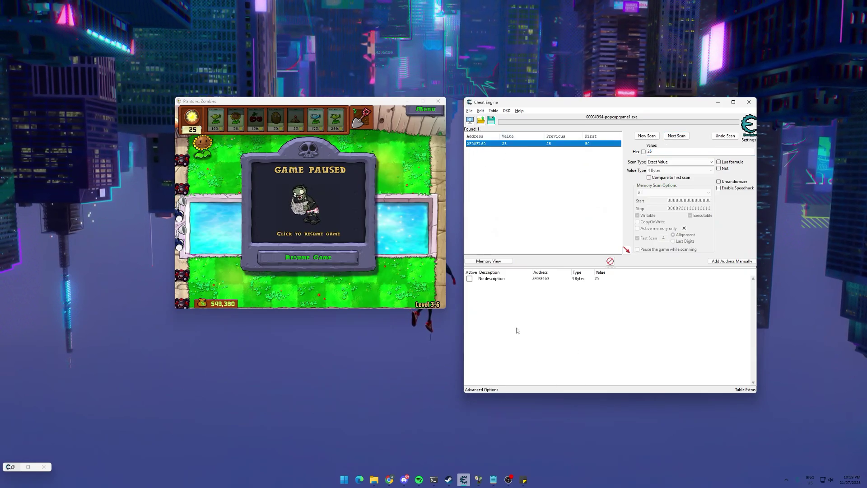
Test the new sun address by setting its value to 1000 and finally to 100.
double_click(601, 283)
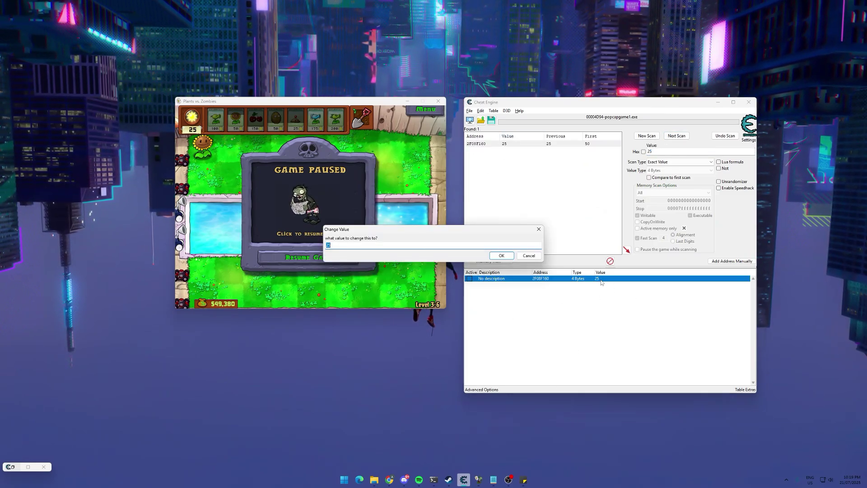
text(1000)
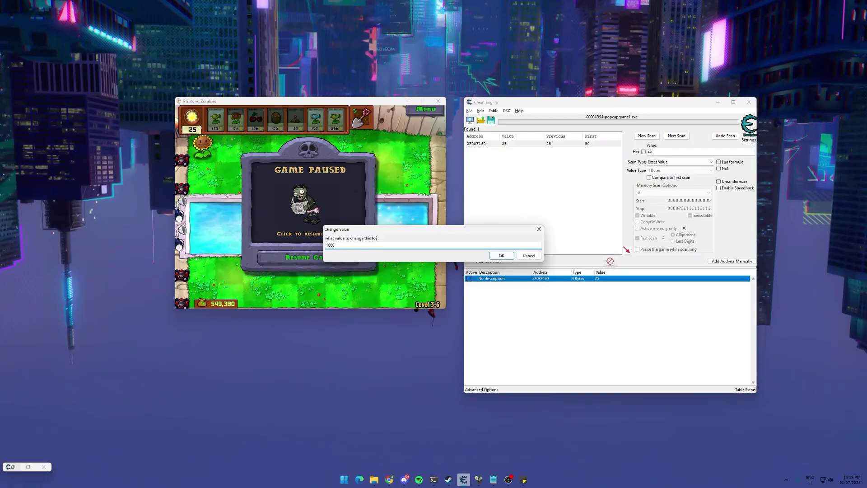
key(Return)
double_click(602, 279)
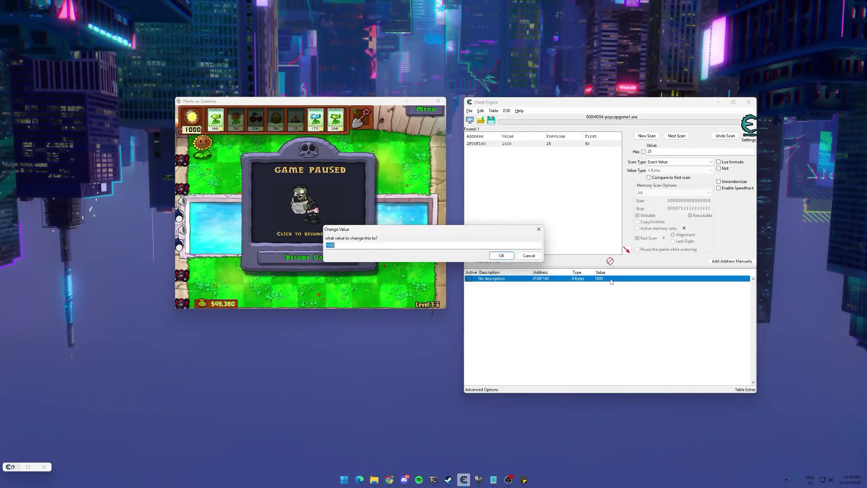
text(100)
key(Return)
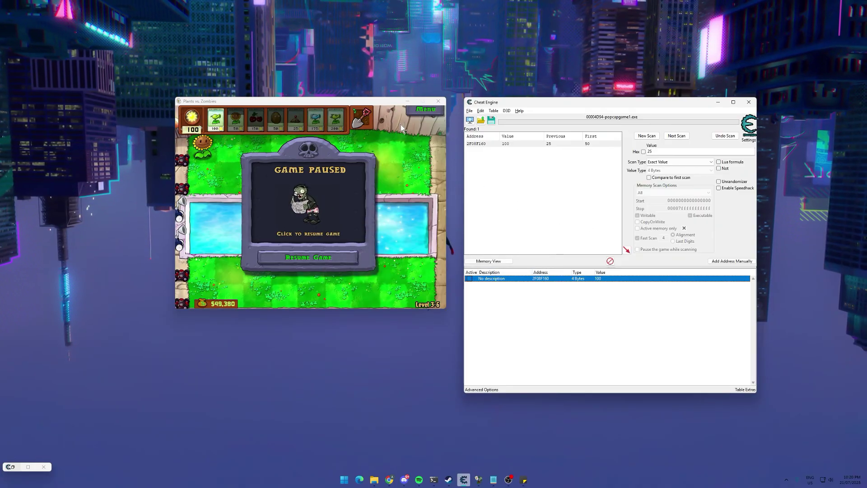
click(394, 107)
click(339, 256)
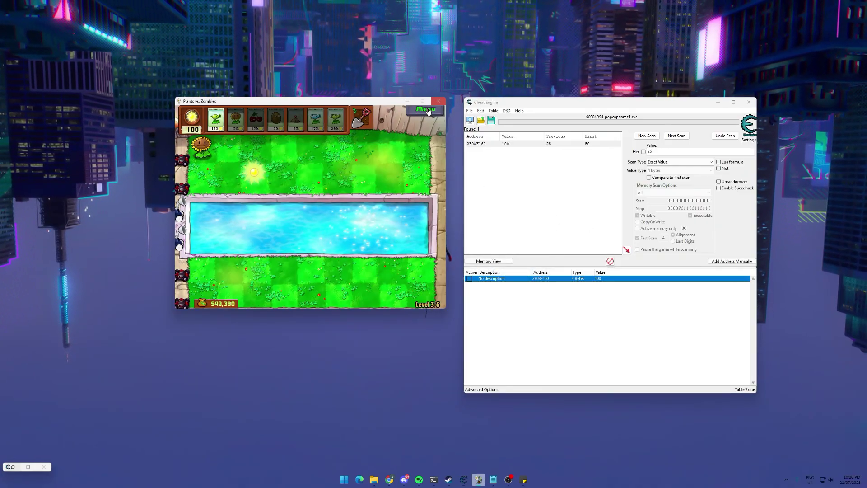
key(Escape)
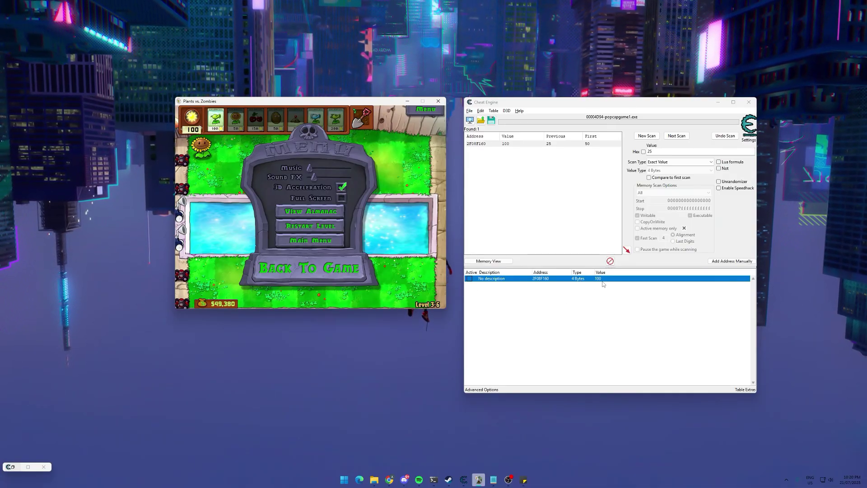
click(337, 278)
Find out what writes to the sun address, allowing the debugger to attach to the game process.
right_click(542, 280)
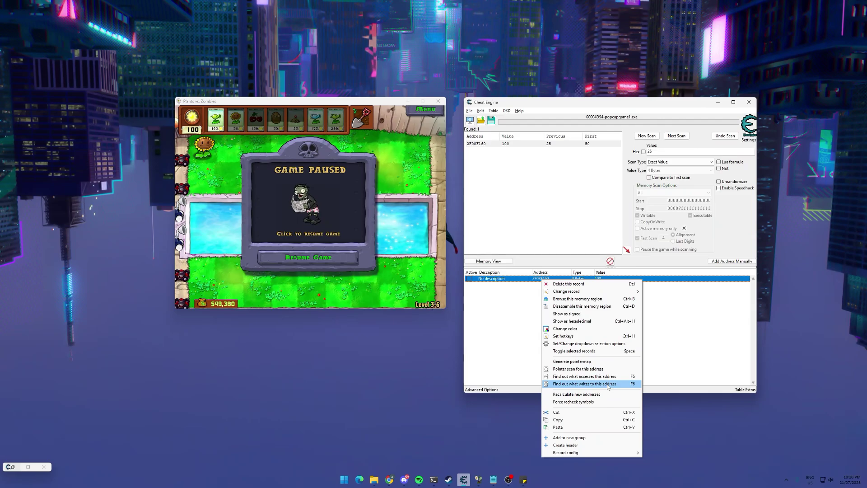
click(583, 384)
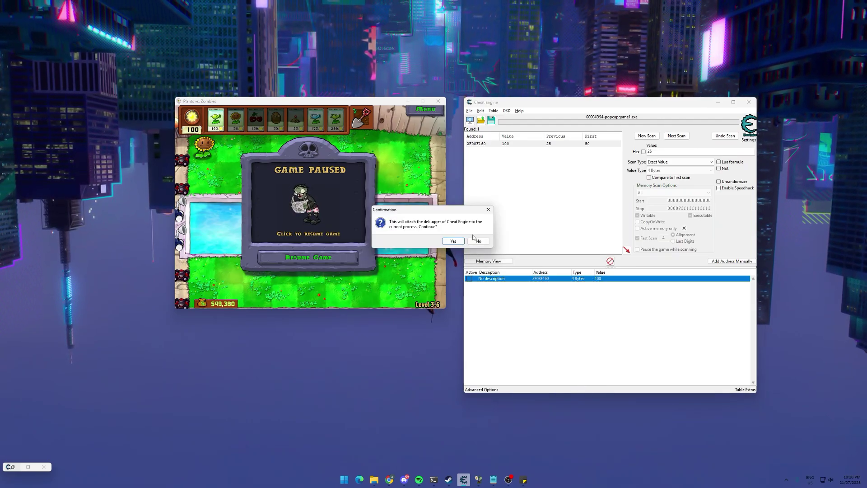
click(451, 242)
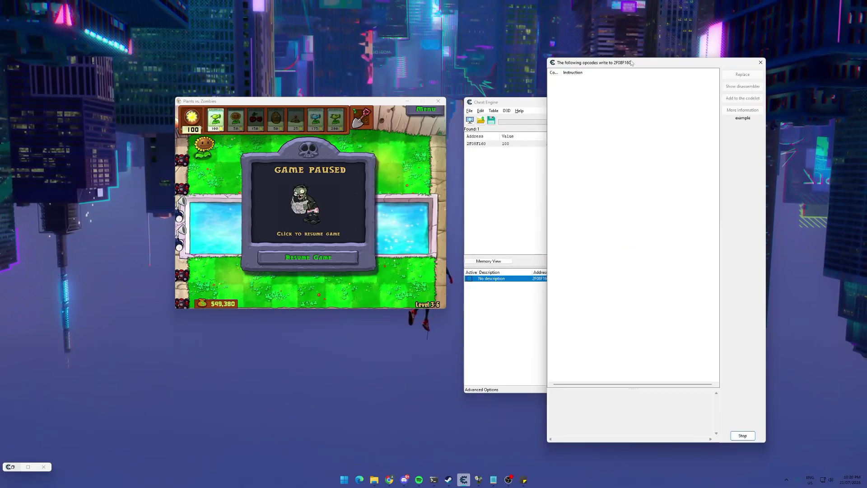
drag(632, 63, 592, 60)
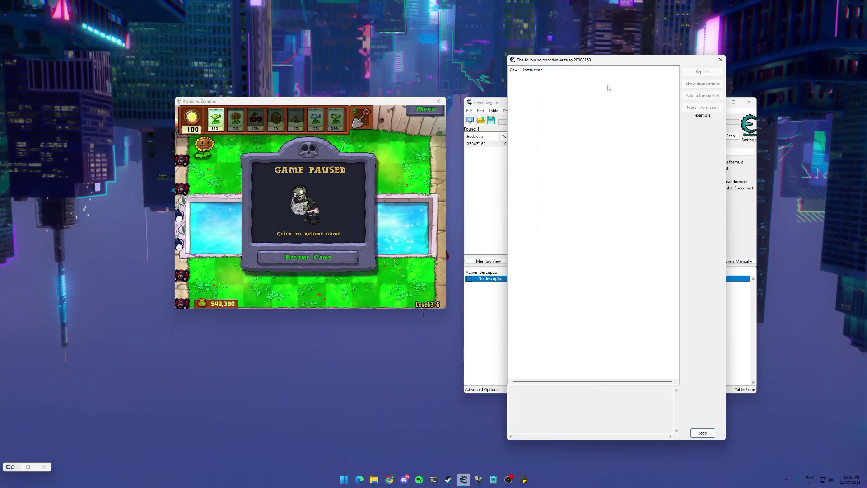
Plant a Peashooter in the second lawn row to spend sun, and open the details of the instruction that wrote the value.
click(307, 258)
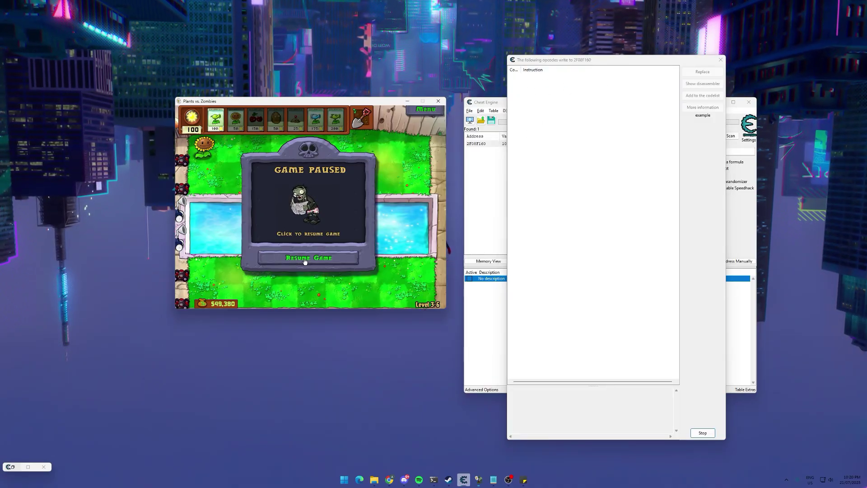
click(215, 119)
click(231, 174)
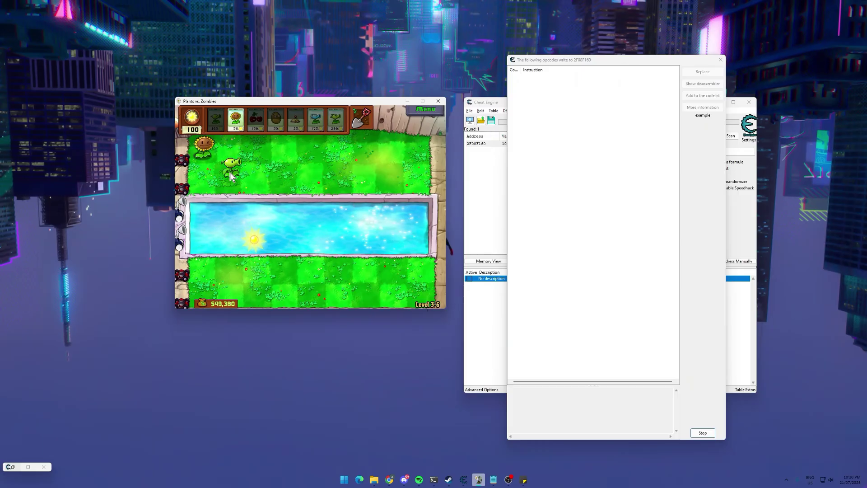
double_click(578, 78)
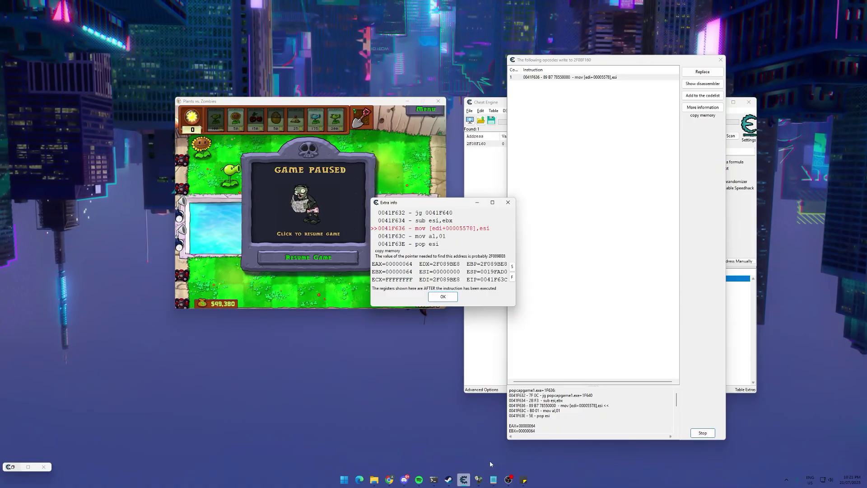
Switch to Notepad, note the offset 5578 under the heading "Offset", and return to Cheat Engine's instruction details.
click(494, 480)
text(Offset  )
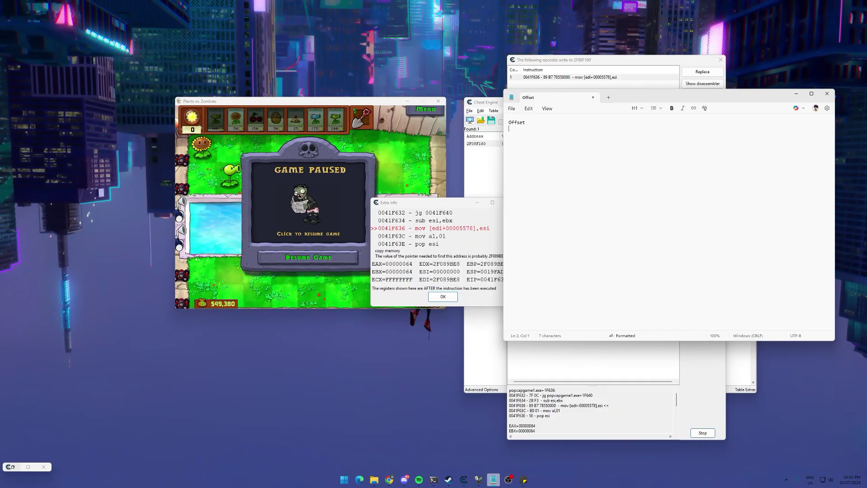
text(5578)
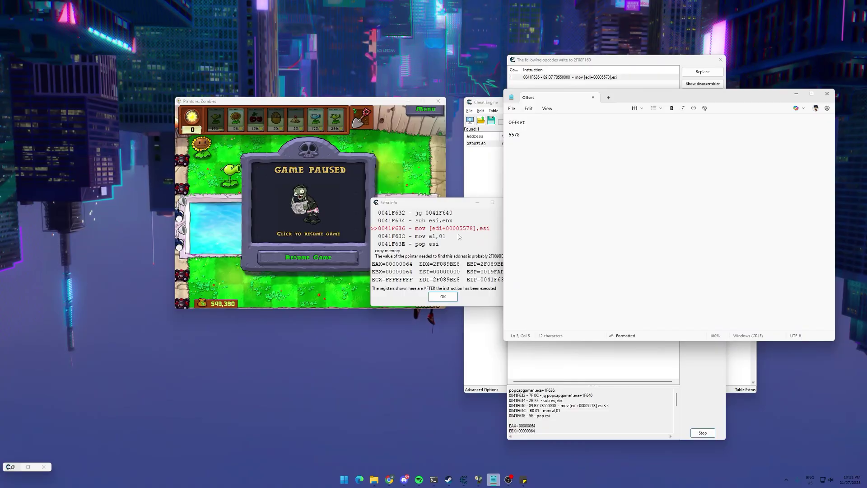
key(alt+Tab)
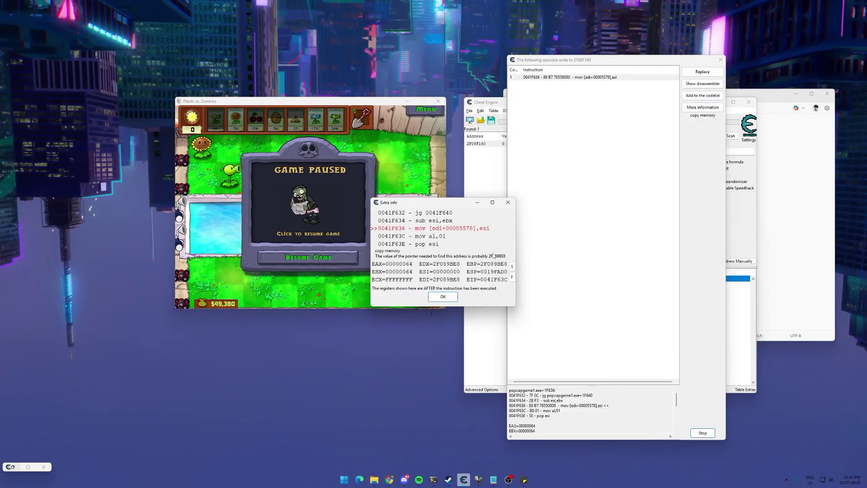
click(555, 134)
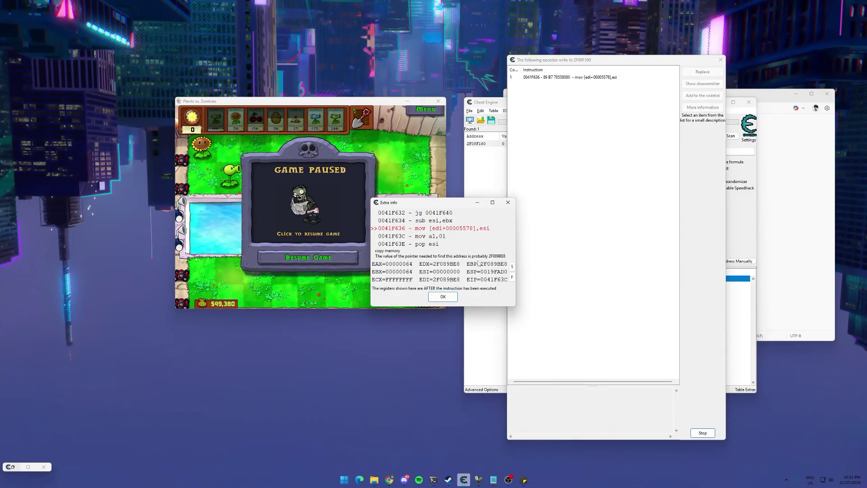
Switch to Notepad and note the pointer value 2F089BE8 under a new heading "Hexcode" below the offset.
key(alt+Tab)
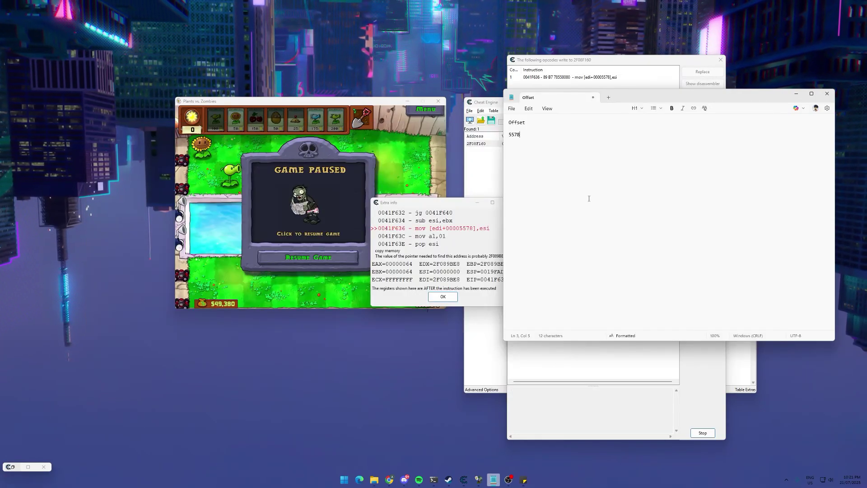
key(Return)
key(Return)
text(Hexco)
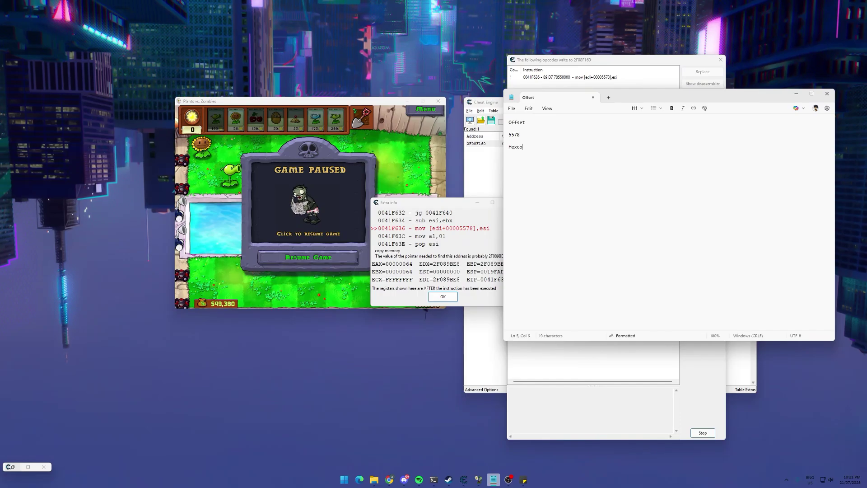
text(ode)
key(Return)
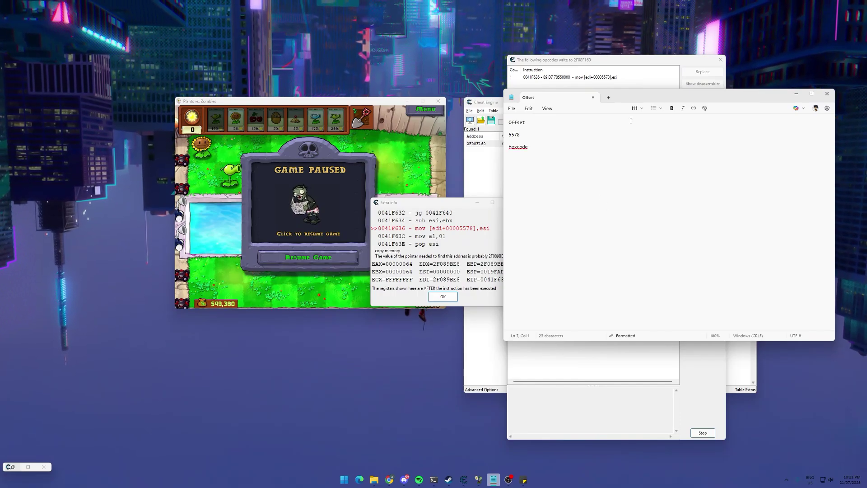
drag(655, 98, 717, 105)
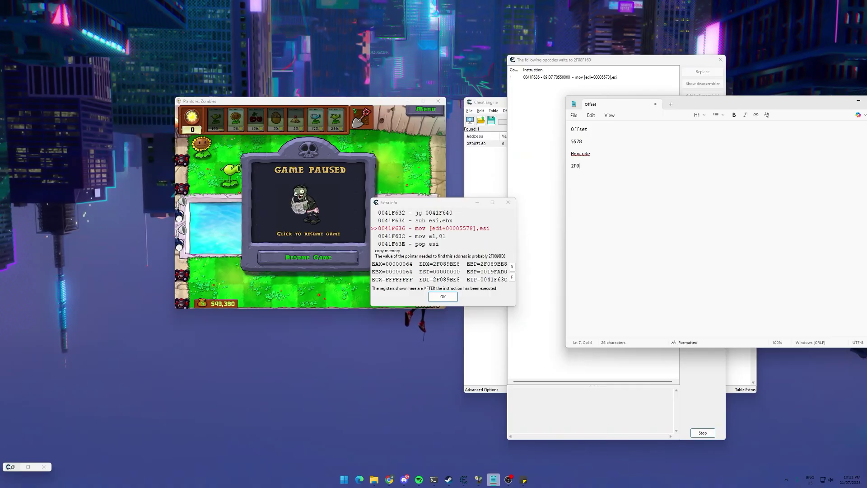
text(9)
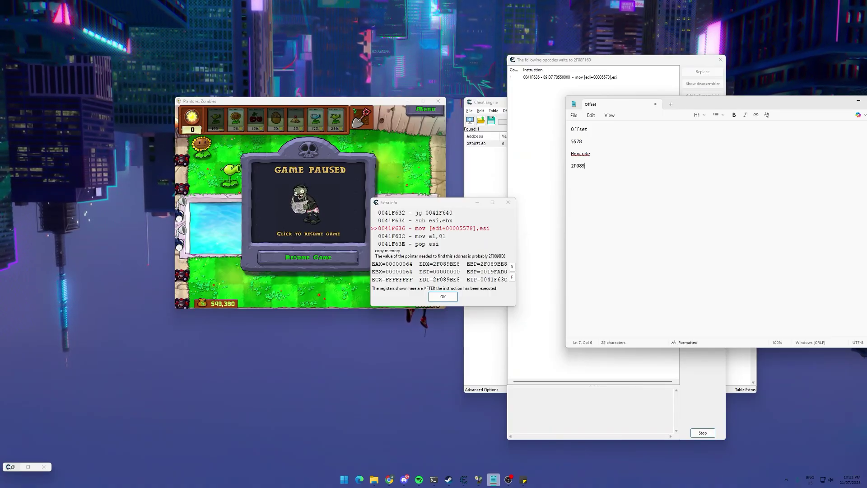
text(BE)
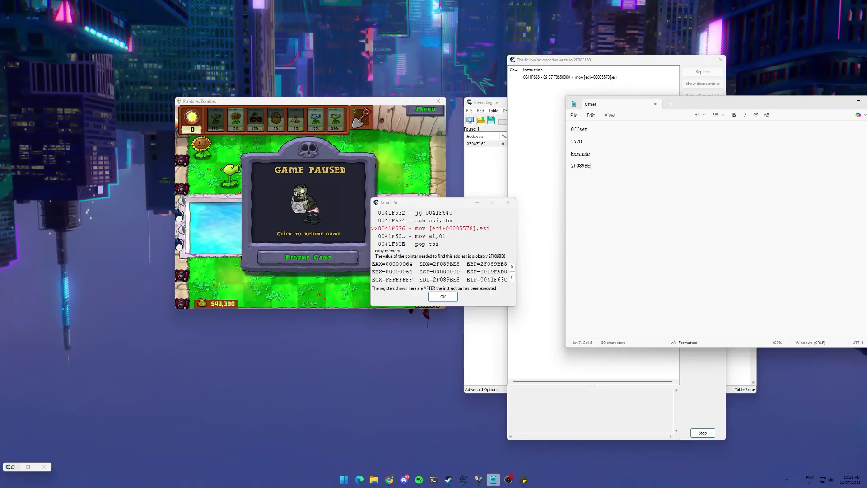
text(8)
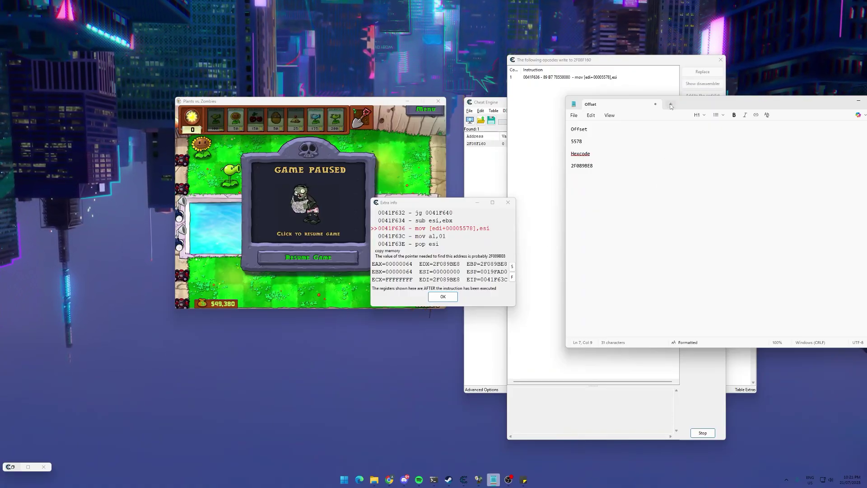
double_click(571, 167)
click(572, 166)
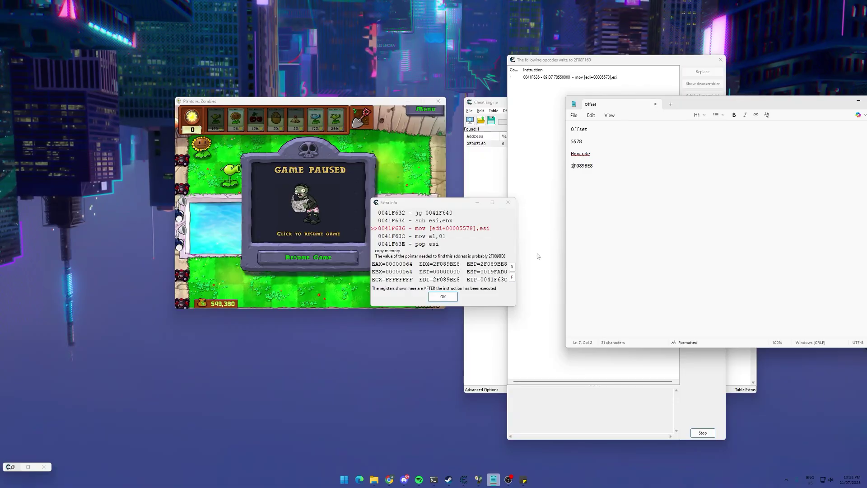
Close the instruction details and the list of opcodes that write to the sun address in Cheat Engine.
click(443, 296)
click(641, 72)
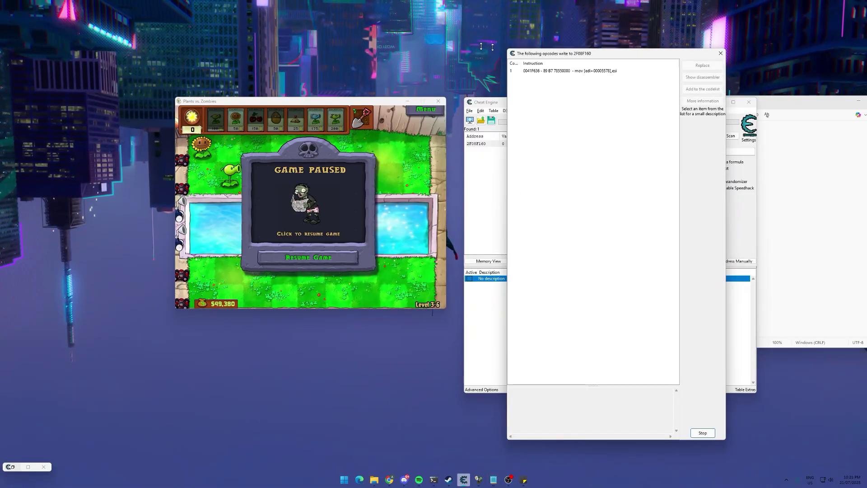
click(721, 48)
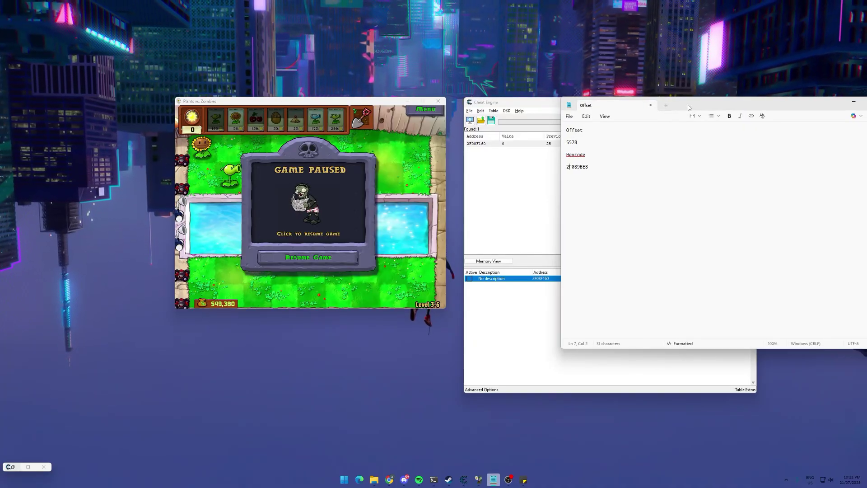
Copy the noted value 2F089BE8 from Notepad and enter it in Cheat Engine as a hexadecimal scan value.
double_click(577, 166)
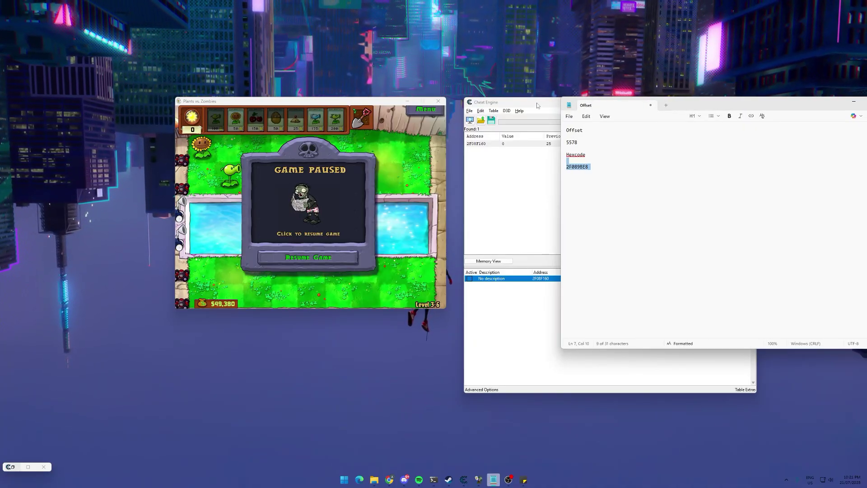
drag(536, 102, 480, 91)
key(alt+Tab)
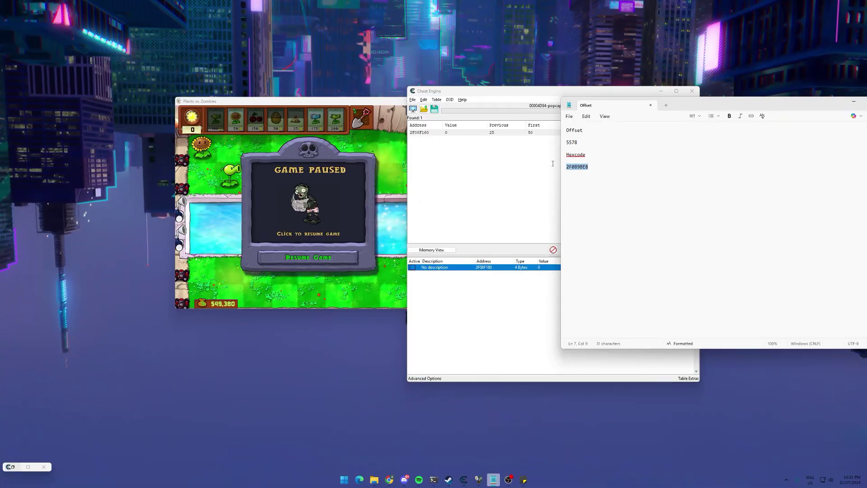
key(alt+Tab)
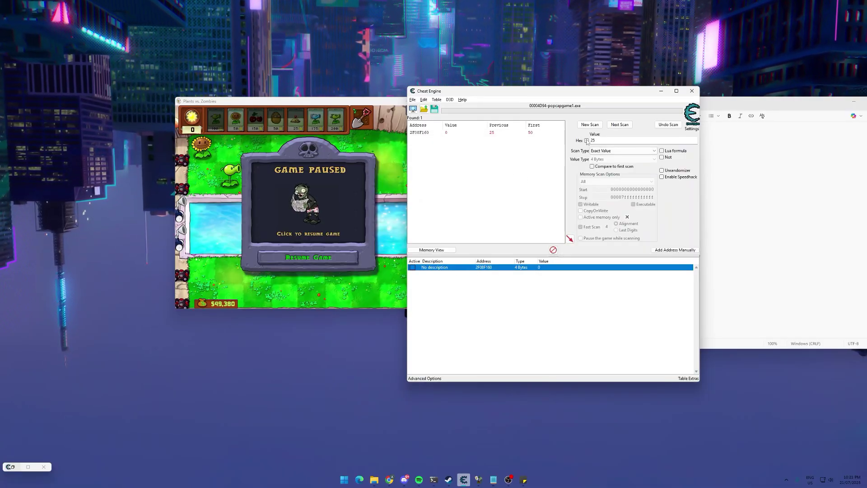
click(587, 140)
double_click(598, 141)
key(BackSpace)
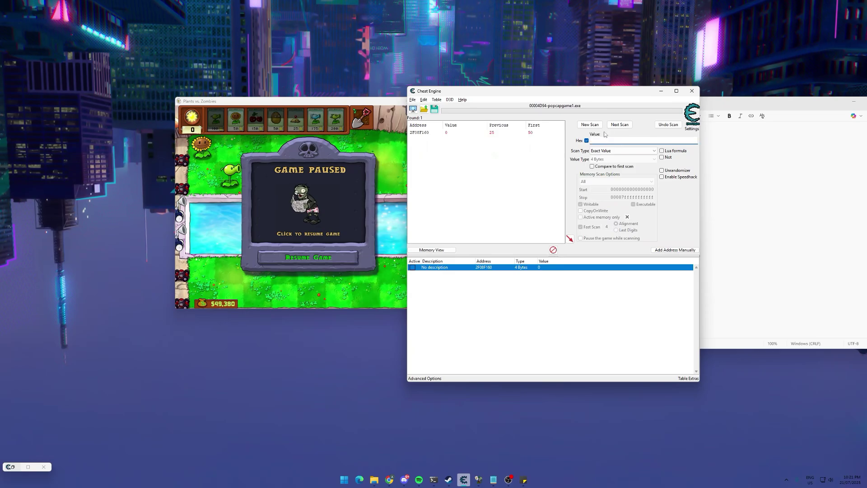
key(alt+Tab)
key(shift+Home)
key(ctrl+c)
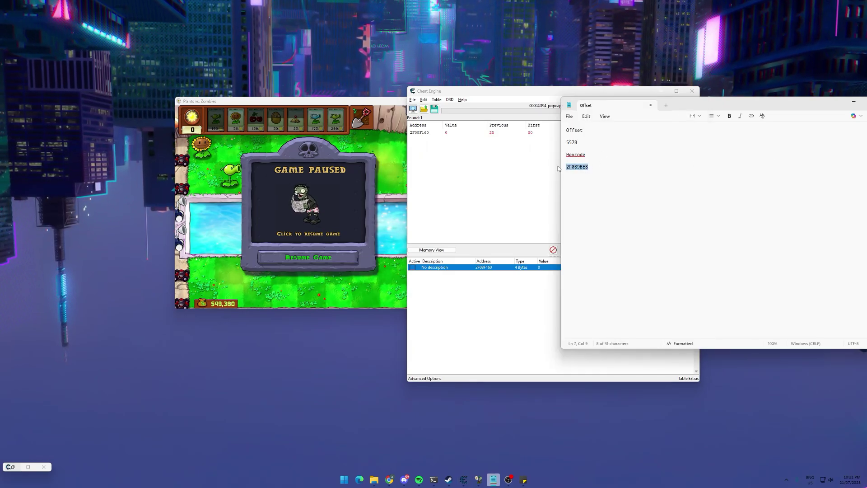
key(alt+Tab)
key(ctrl+v)
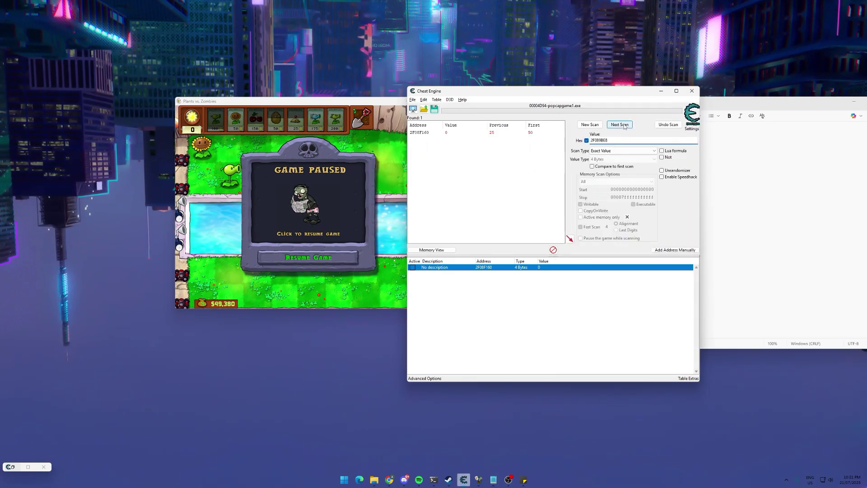
Reset the scan and run a first scan for the hexadecimal value 2F089BE8.
click(625, 126)
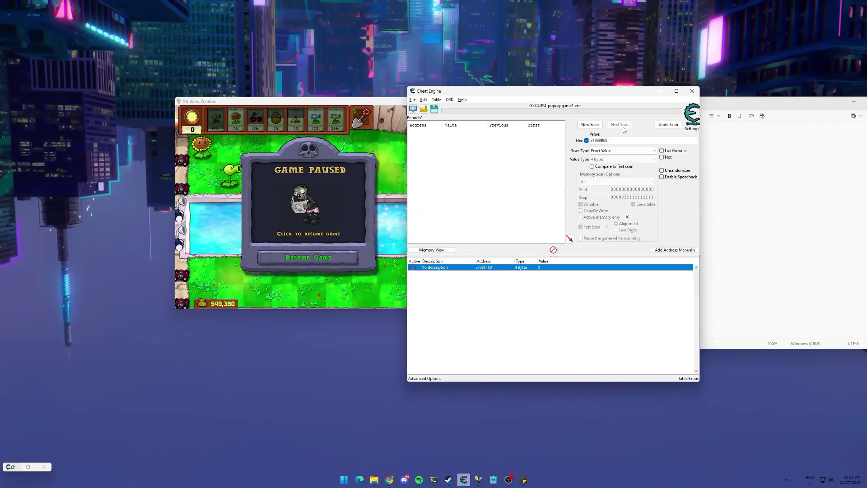
click(599, 126)
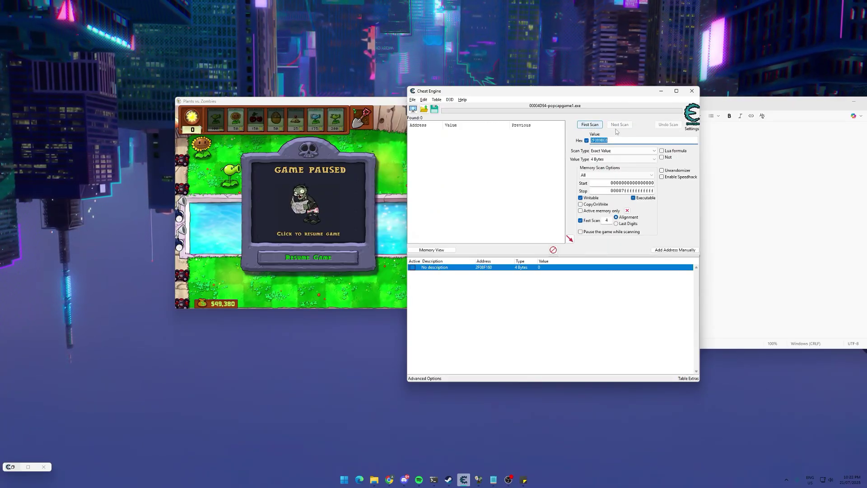
click(600, 128)
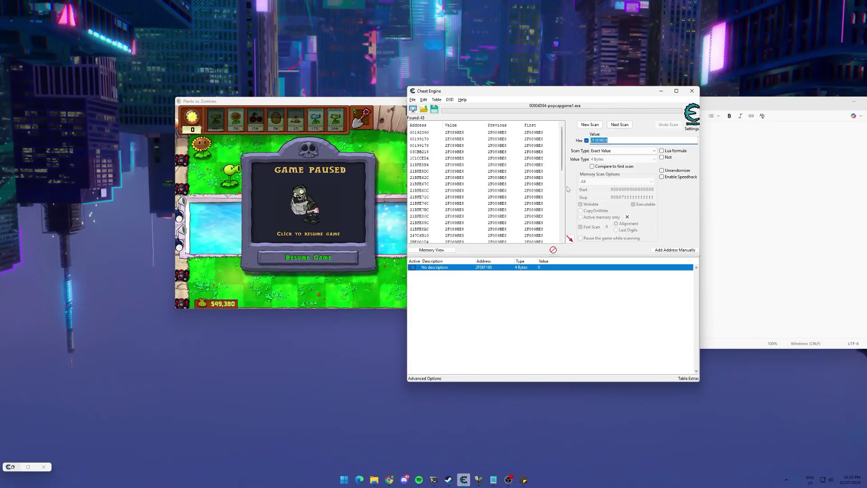
Add the first scan result to the address list and note its address 00192390 under the heading "Address" in Notepad.
double_click(417, 133)
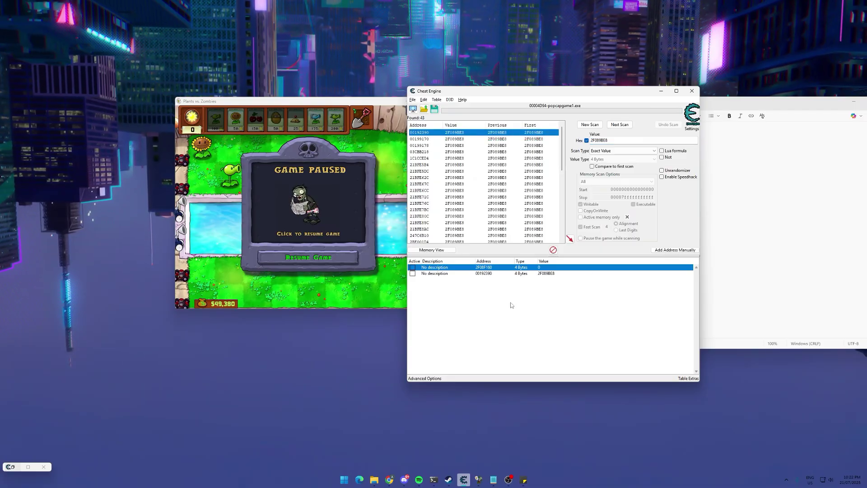
click(540, 276)
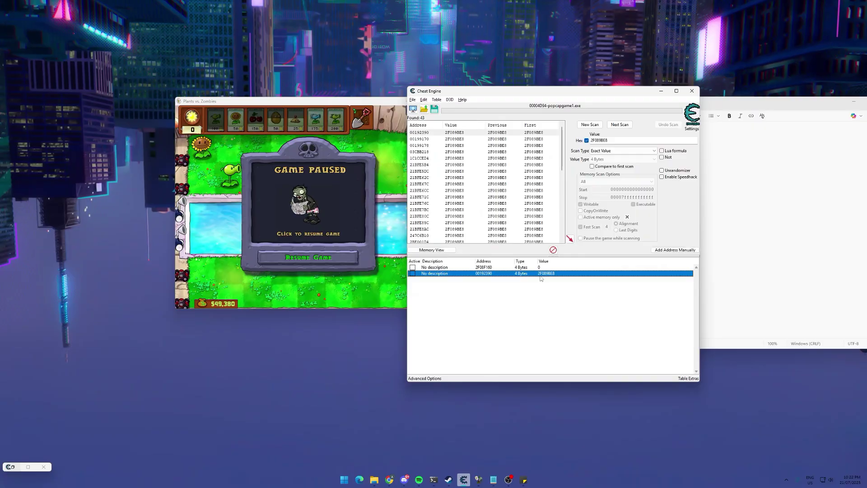
double_click(488, 273)
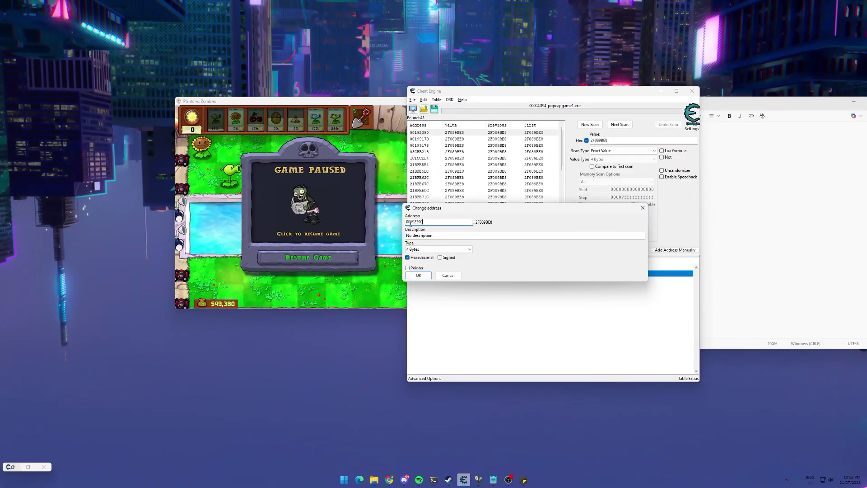
double_click(406, 222)
key(ctrl+c)
click(778, 216)
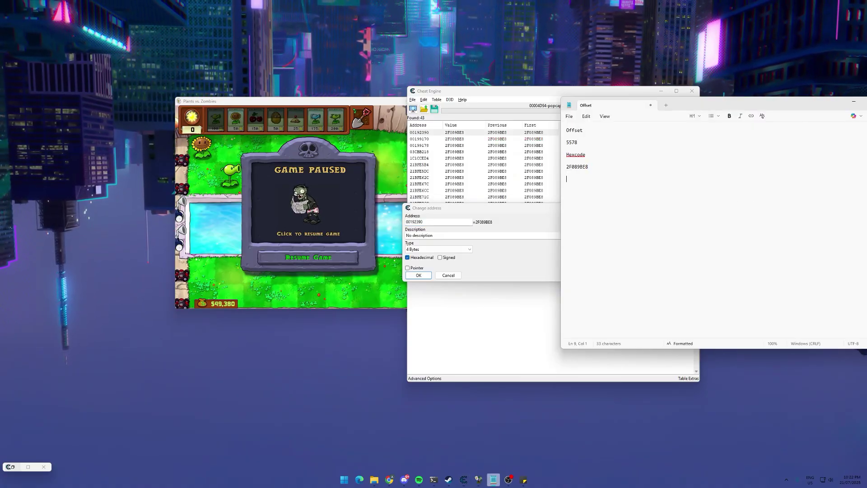
text(Address)
key(shift+Return)
key(ctrl+v)
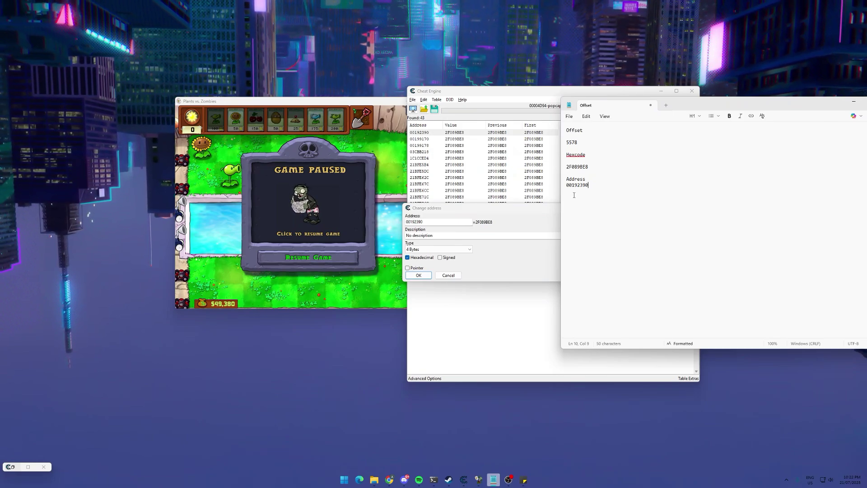
click(505, 278)
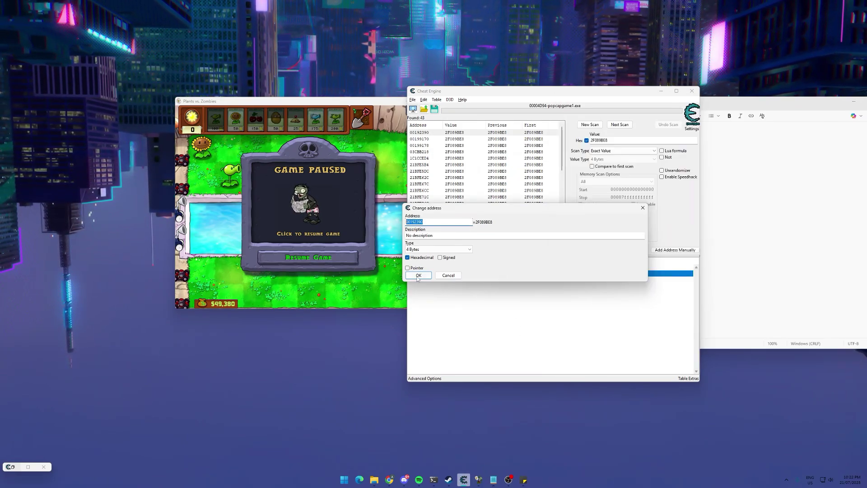
click(418, 275)
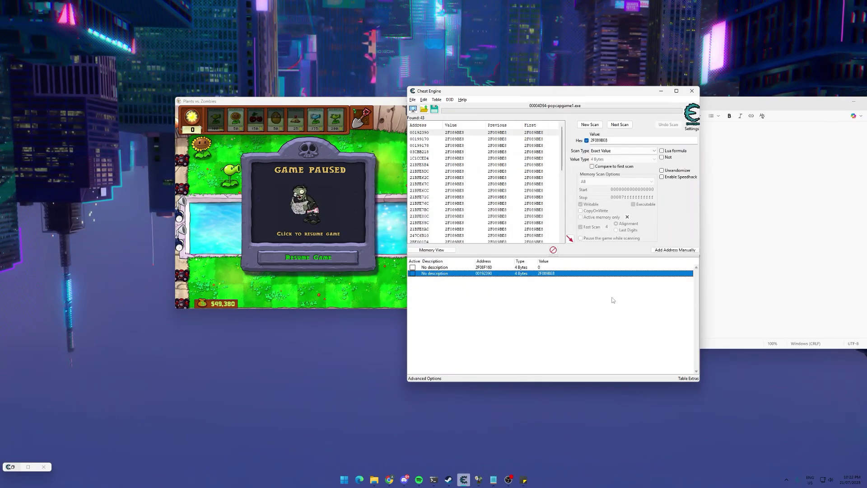
Manually add a pointer with base address 00192390 and offset 5578 to the address list, and review its settings.
click(670, 250)
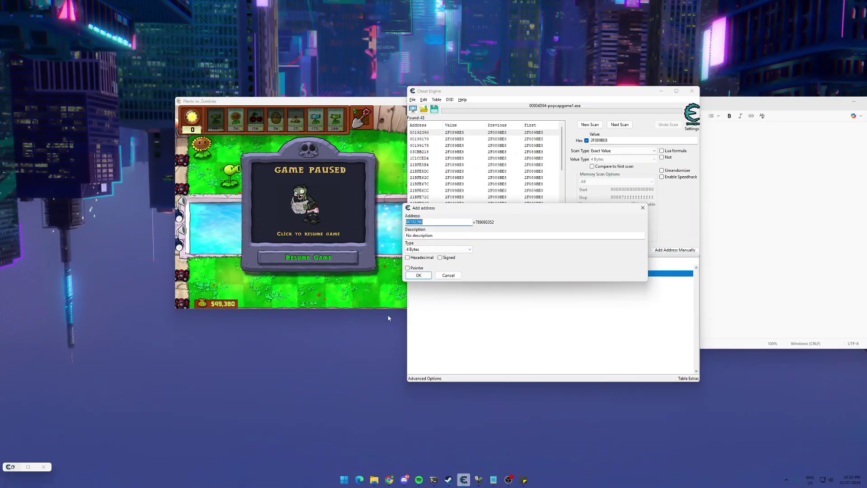
click(408, 269)
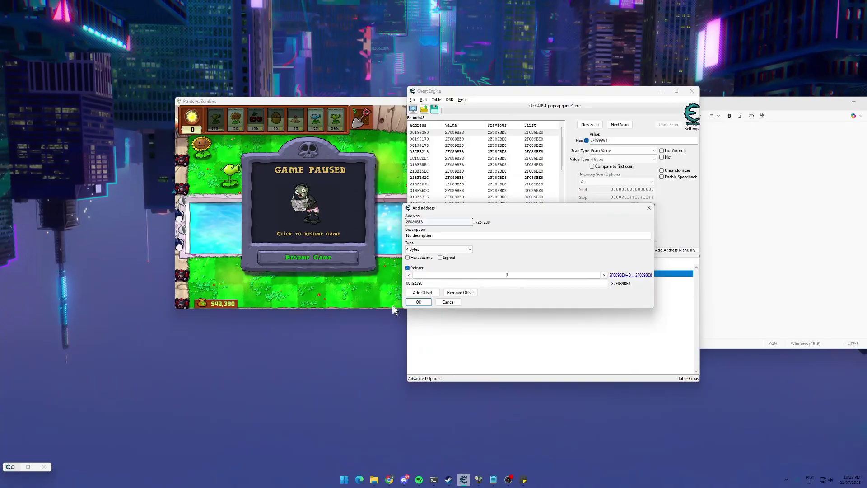
double_click(436, 283)
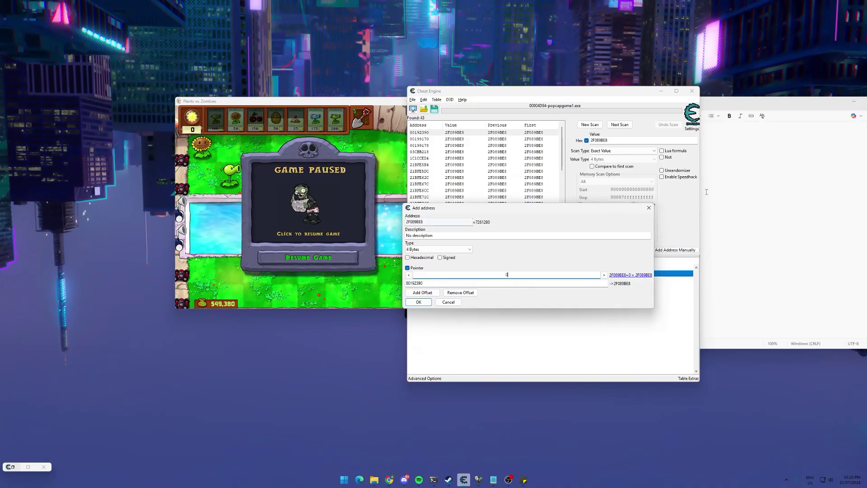
key(alt+Tab)
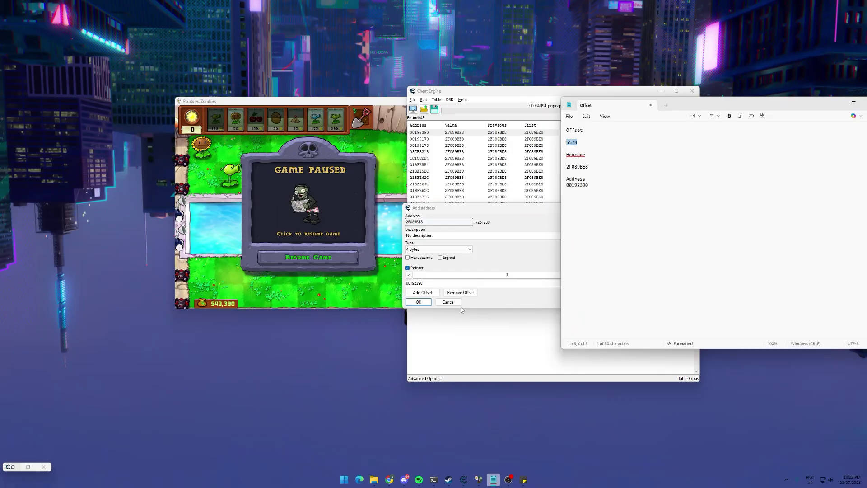
click(521, 274)
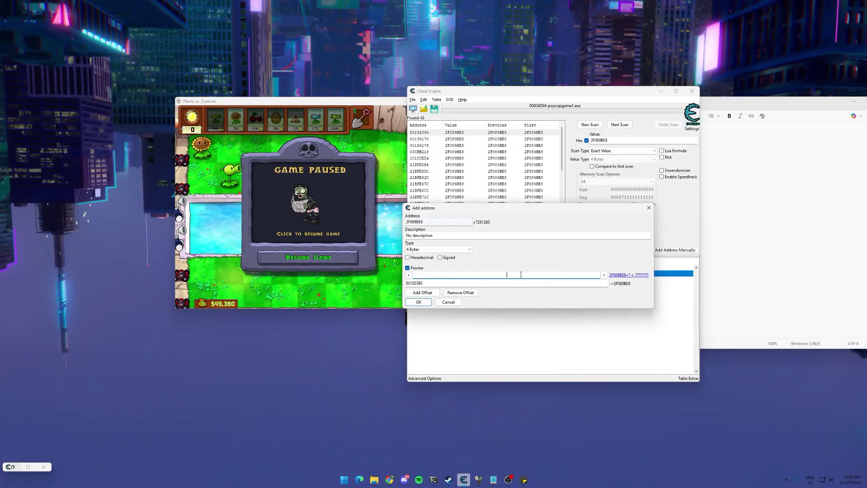
text(5578)
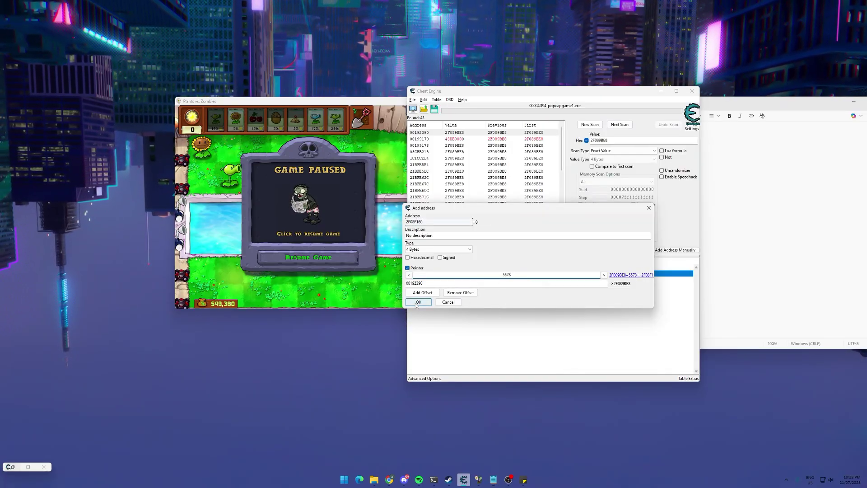
click(418, 302)
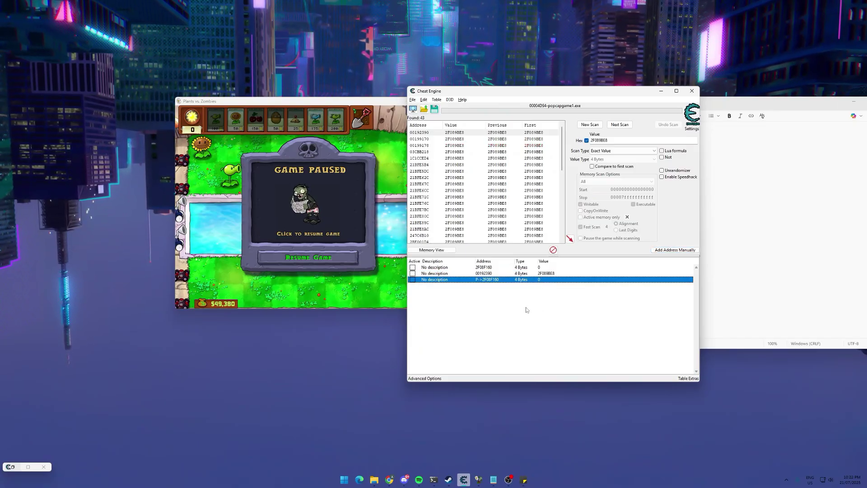
double_click(493, 280)
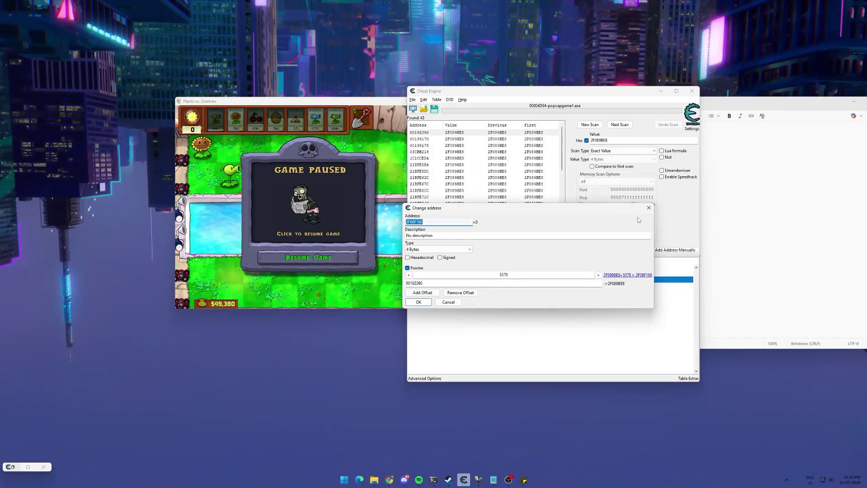
key(Escape)
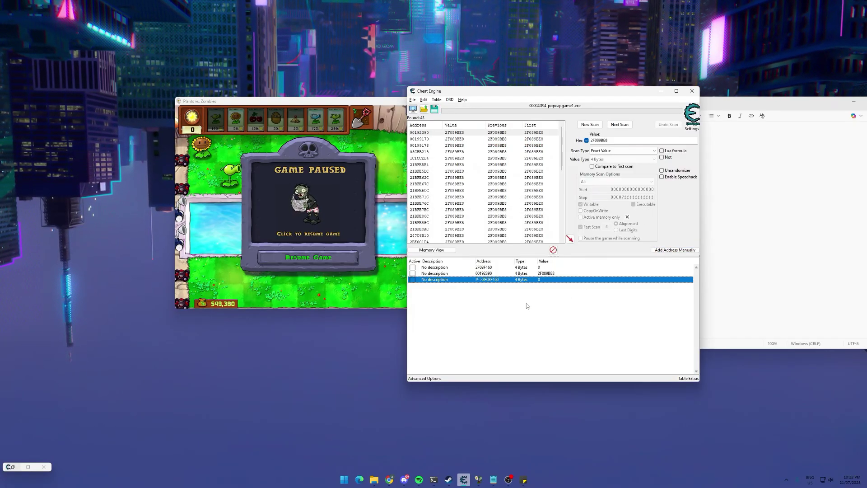
Review the address settings and the offset 5578 of the pointer entry in the address list, and close them unchanged.
double_click(475, 280)
key(Escape)
double_click(492, 280)
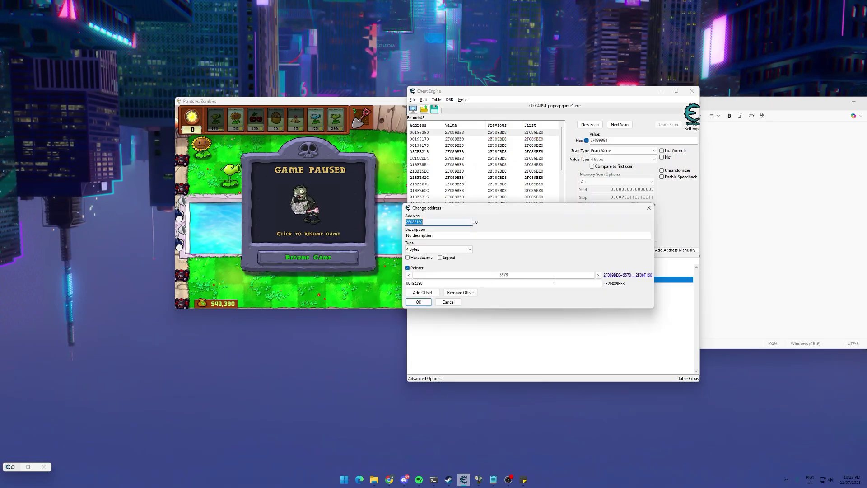
double_click(503, 275)
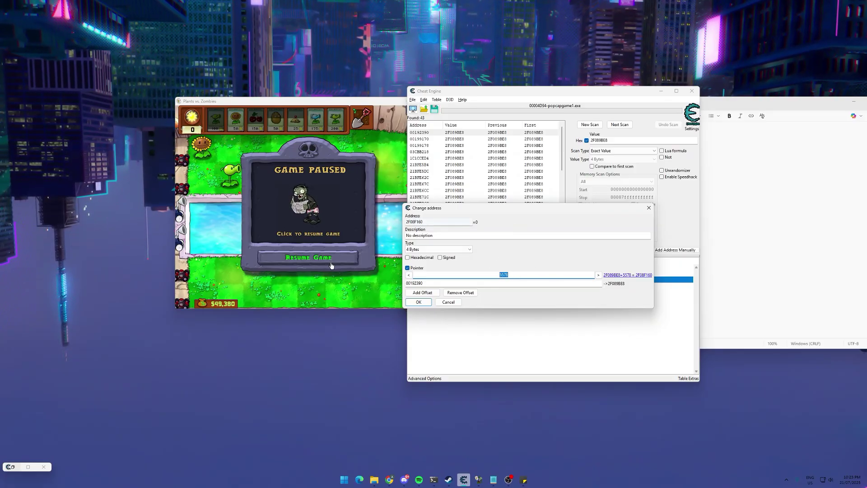
click(648, 208)
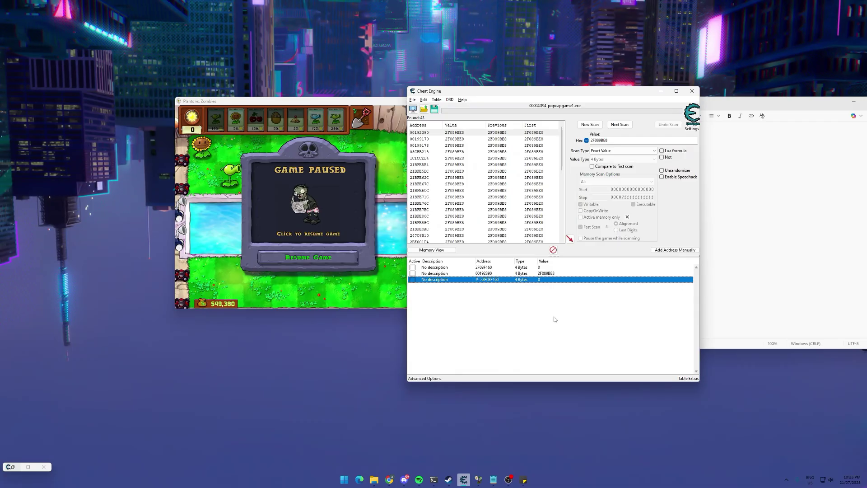
Move the game window clear of Cheat Engine and change the pointer entry's value, first to 88 and finally to 9999.
drag(295, 104, 224, 98)
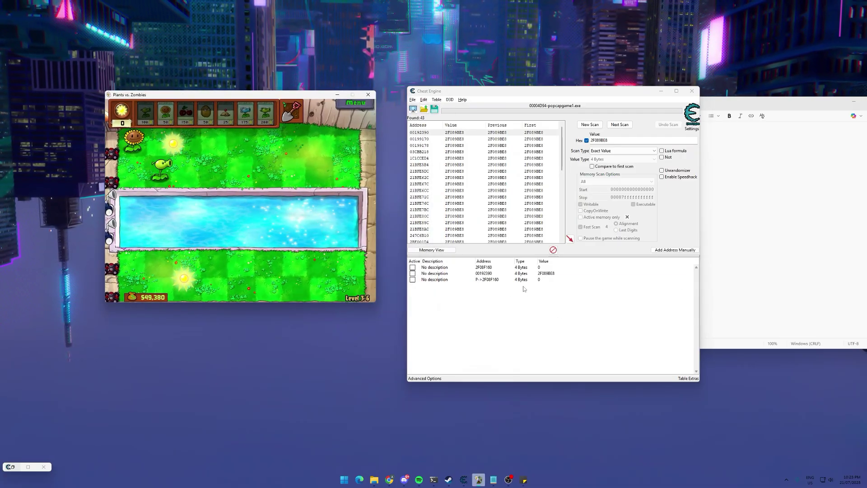
double_click(538, 279)
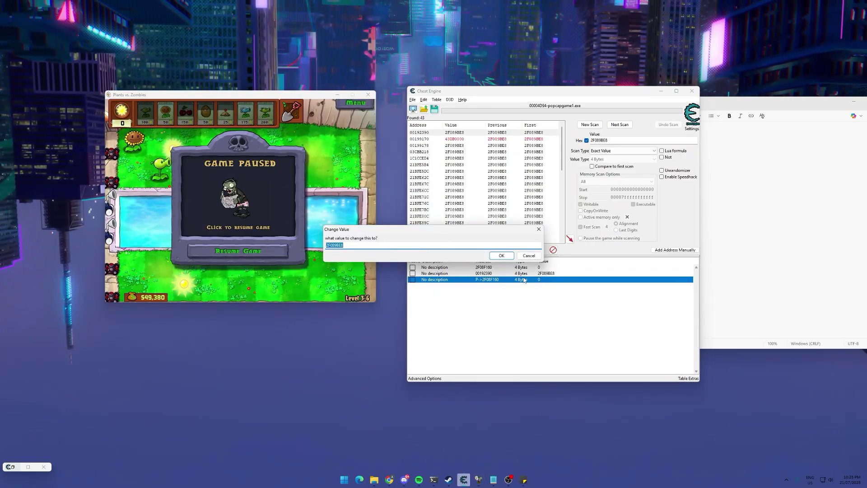
click(539, 230)
double_click(541, 279)
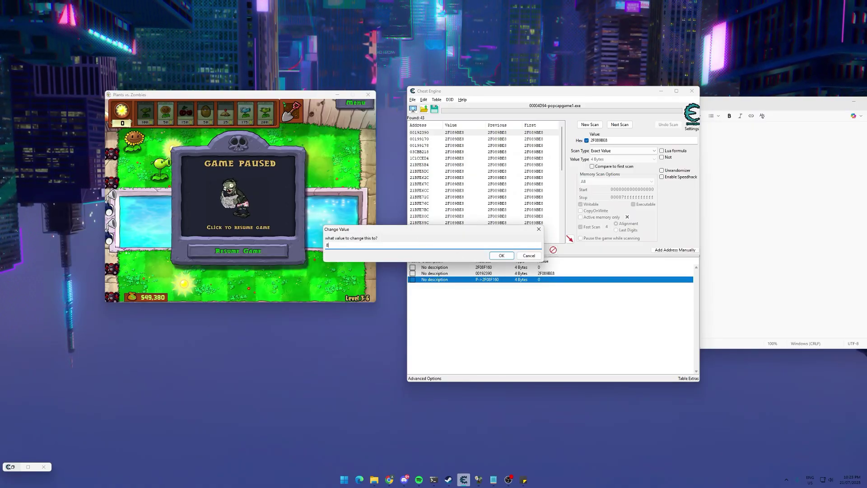
key(Return)
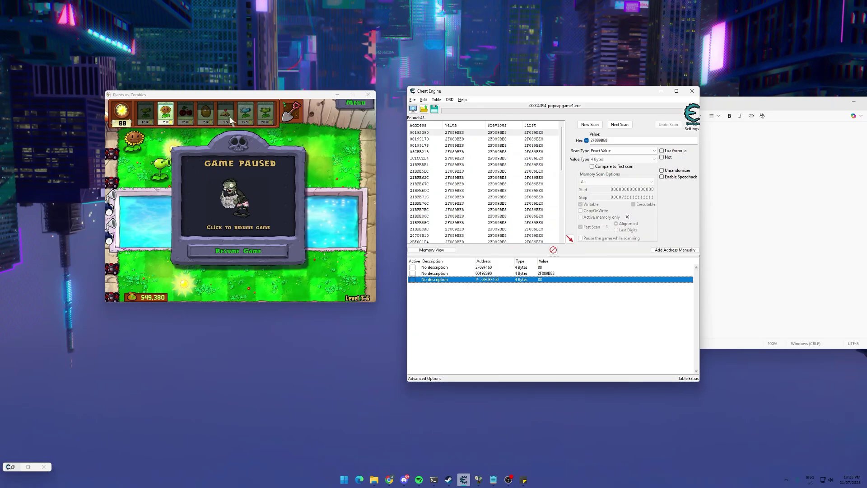
double_click(541, 281)
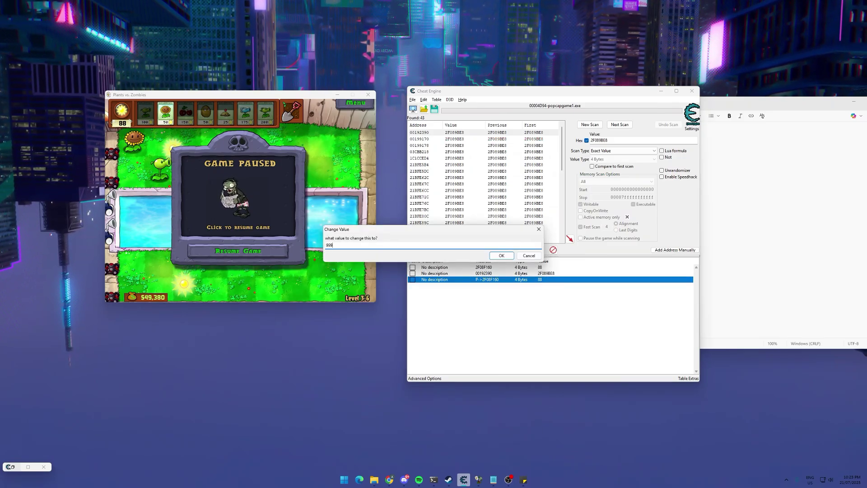
key(Return)
Resume the game and spend sun on a repeater, a snow pea and a sunflower in the two upper lawn rows.
click(238, 251)
click(266, 113)
click(187, 170)
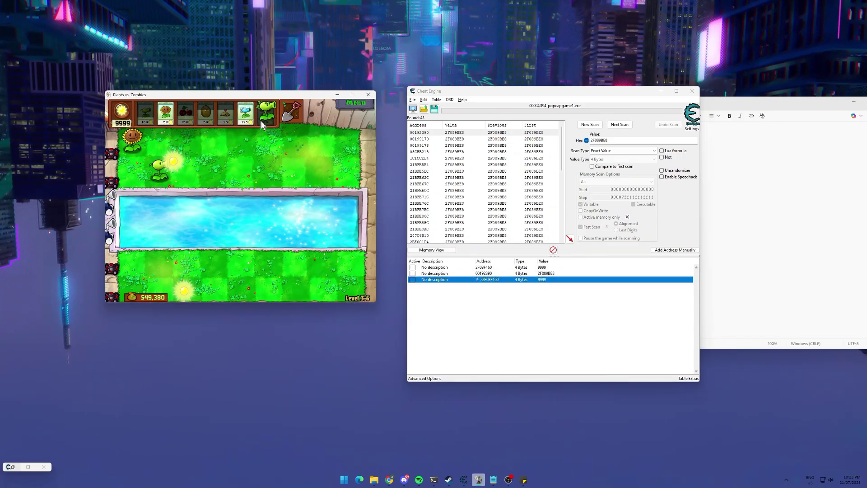
click(246, 112)
click(152, 140)
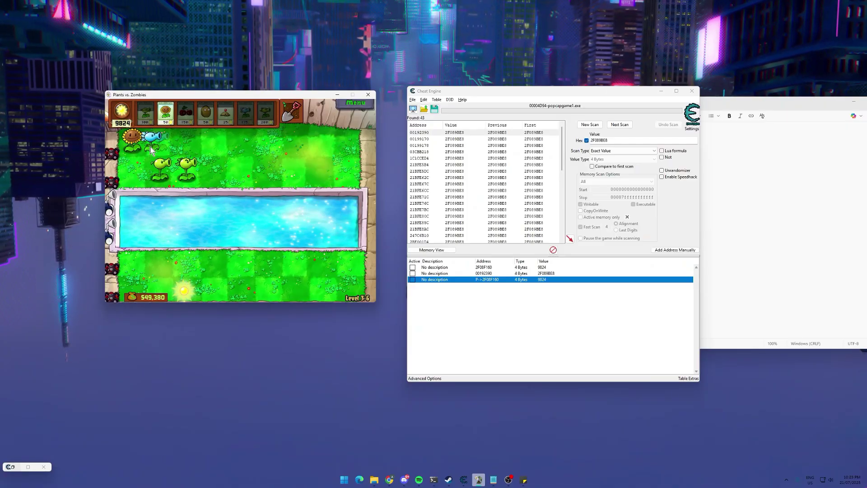
click(135, 169)
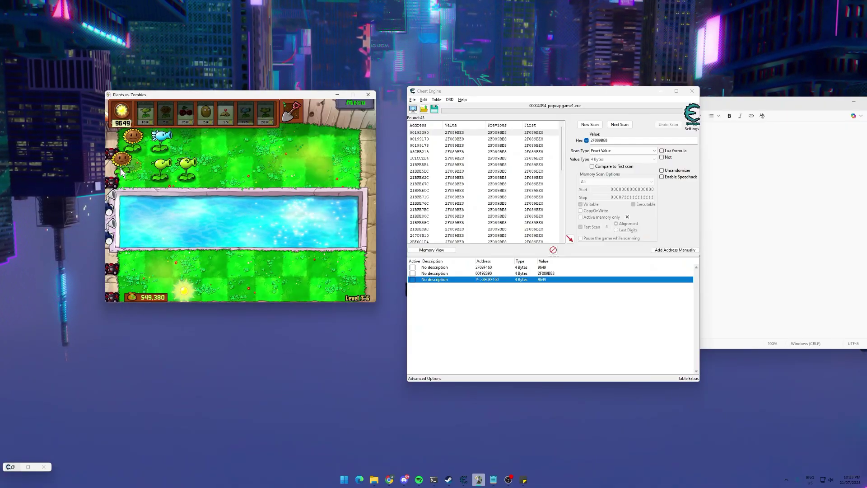
Restart the current Plants vs. Zombies level from the beginning.
click(359, 103)
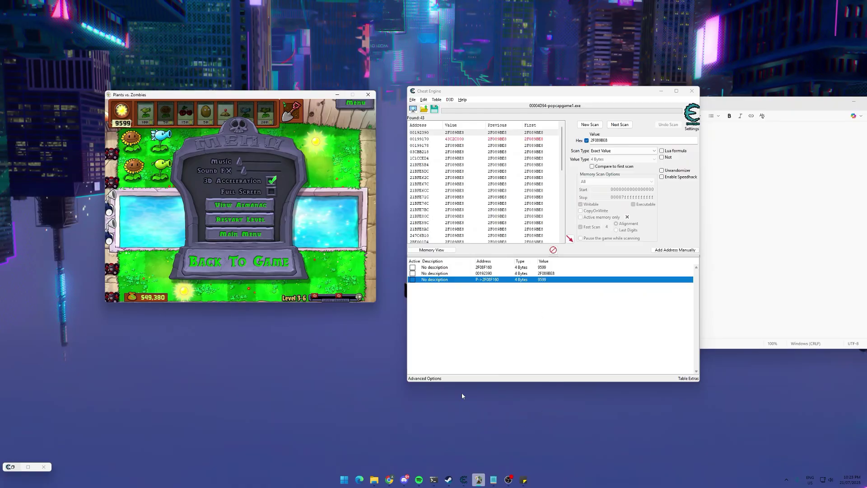
click(248, 221)
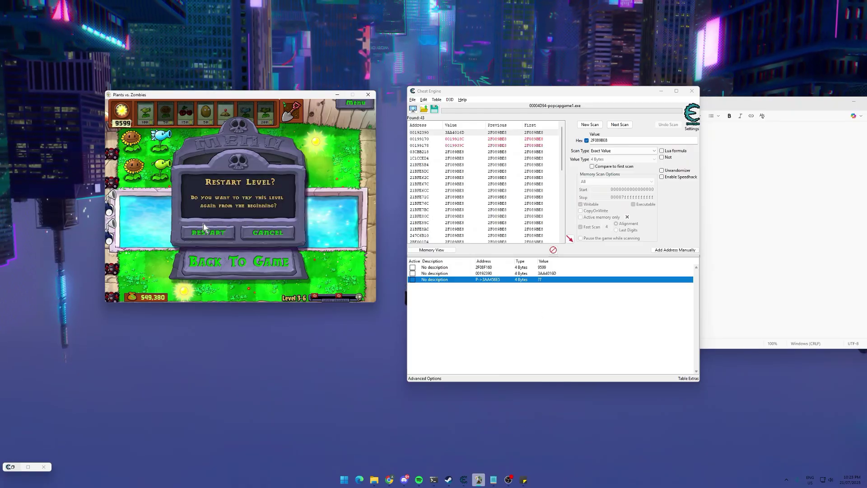
click(213, 257)
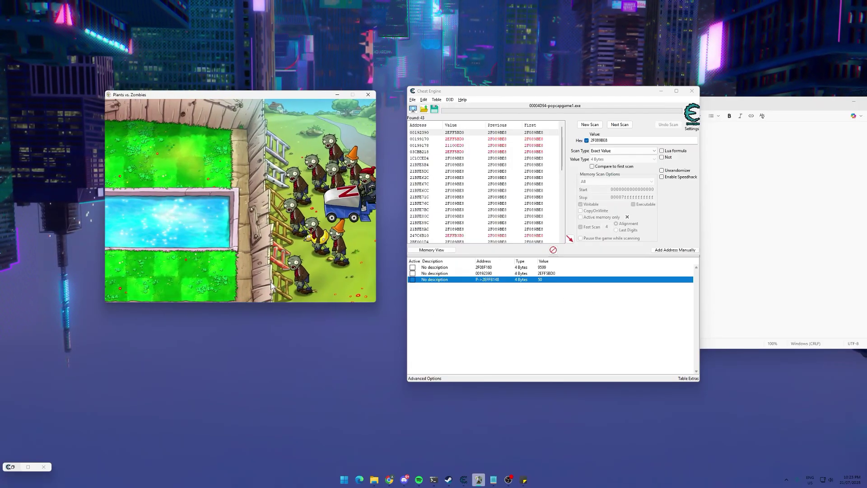
Choose peashooter, sunflower, cherry bomb, potato mine, snow pea, chomper and wall-nut as the plants, and start the level.
click(158, 154)
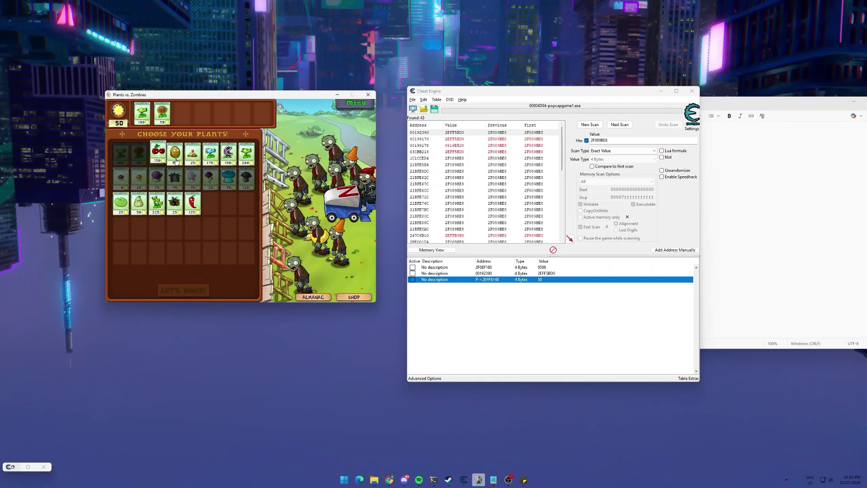
click(193, 153)
click(210, 153)
click(228, 153)
click(175, 154)
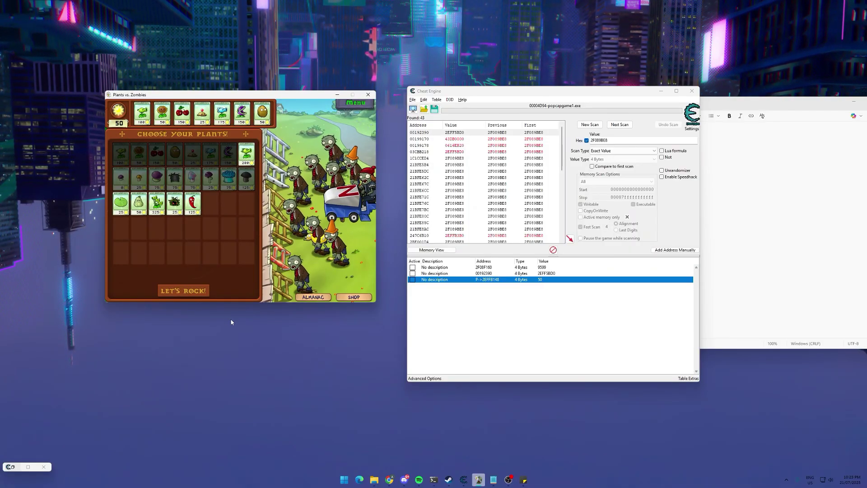
click(203, 290)
click(215, 232)
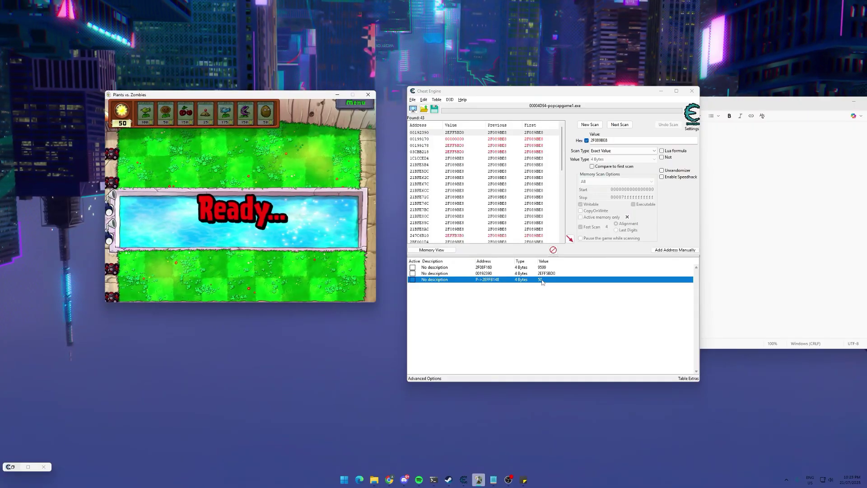
Set the pointer entry's value to 999 in Cheat Engine and resume the paused game.
double_click(542, 281)
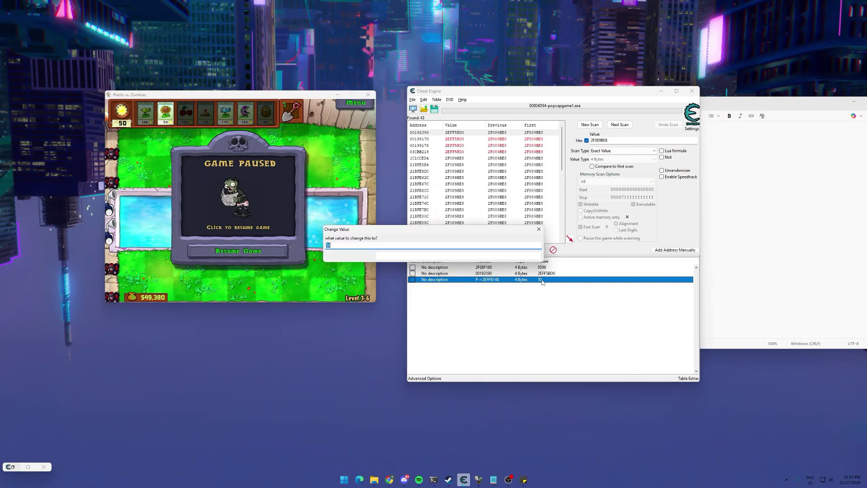
key(Return)
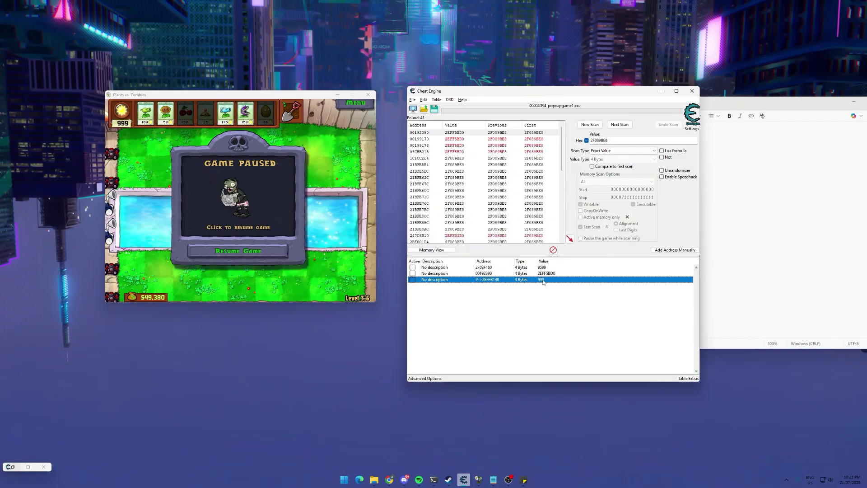
click(332, 247)
Plant sunflowers in the first column of the two upper rows, a peashooter and a snow pea beside them, and collect the suns.
click(165, 113)
click(132, 141)
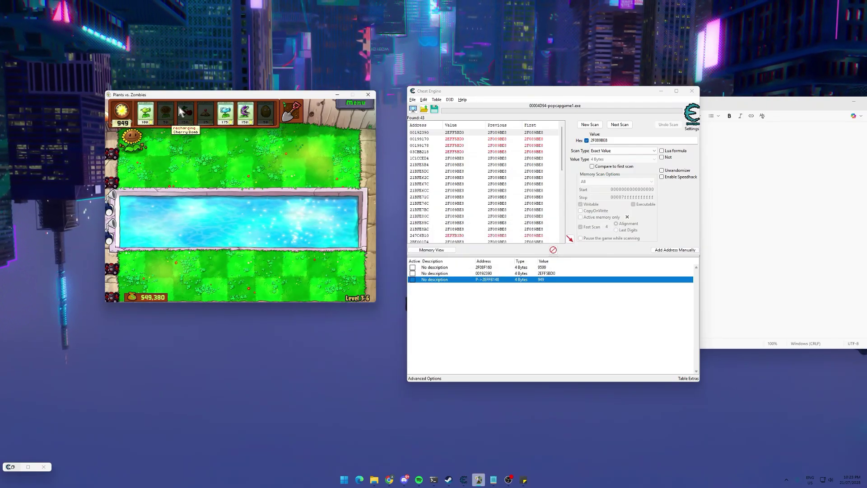
click(226, 113)
click(158, 172)
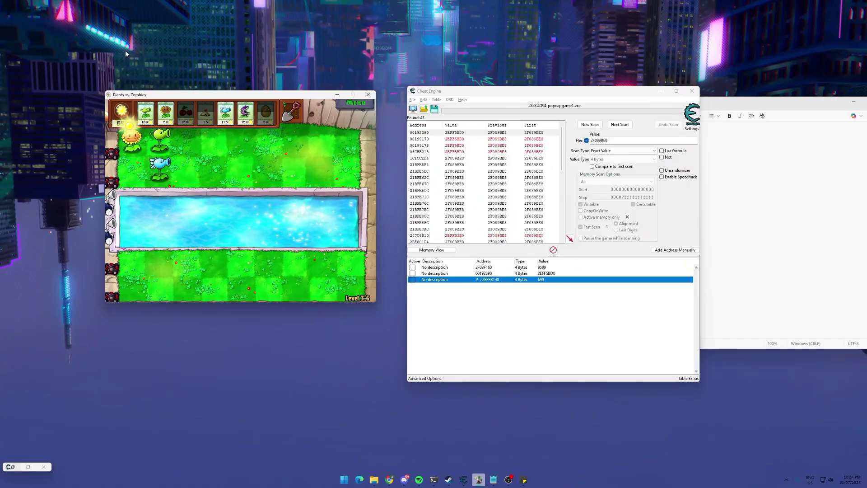
click(130, 144)
click(311, 147)
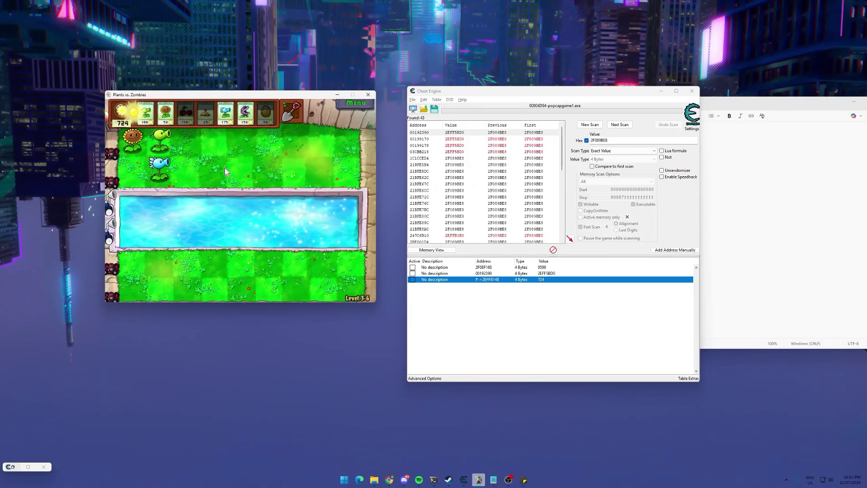
click(166, 113)
click(132, 165)
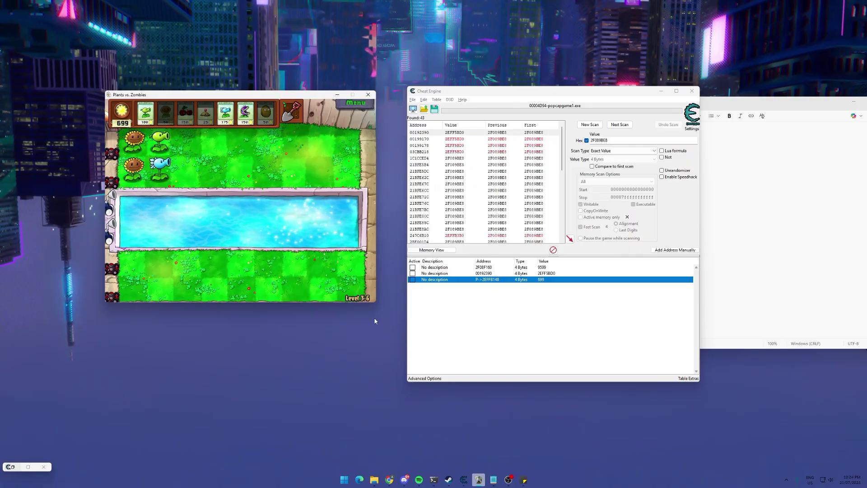